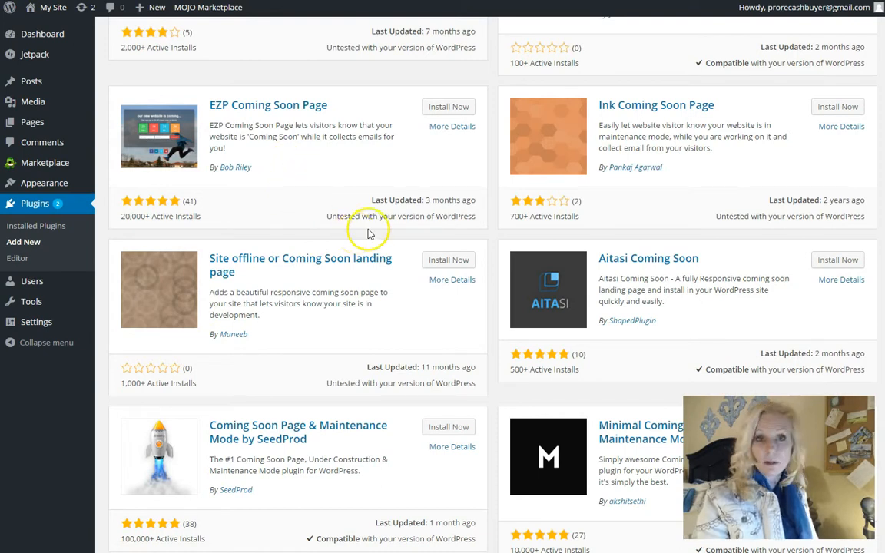
scroll(307, 219, "up", 10)
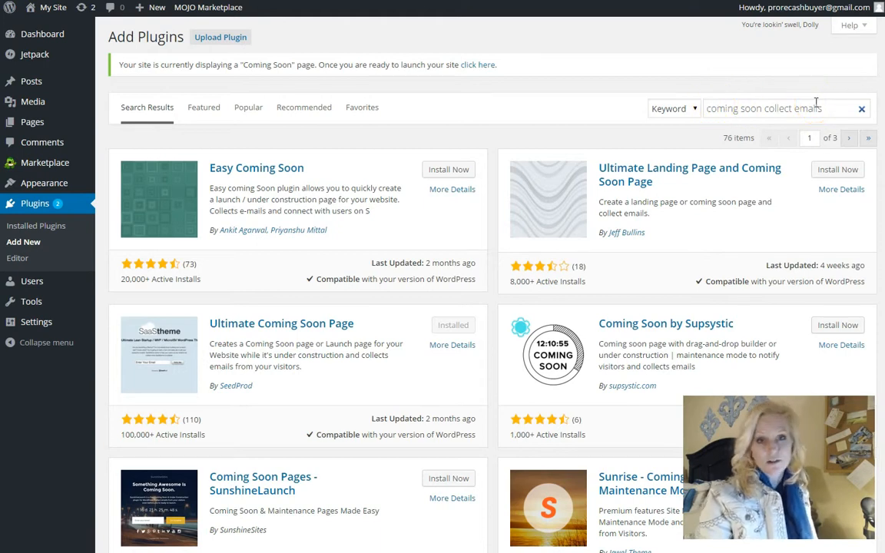
scroll(614, 230, "down", 3)
scroll(484, 253, "down", 3)
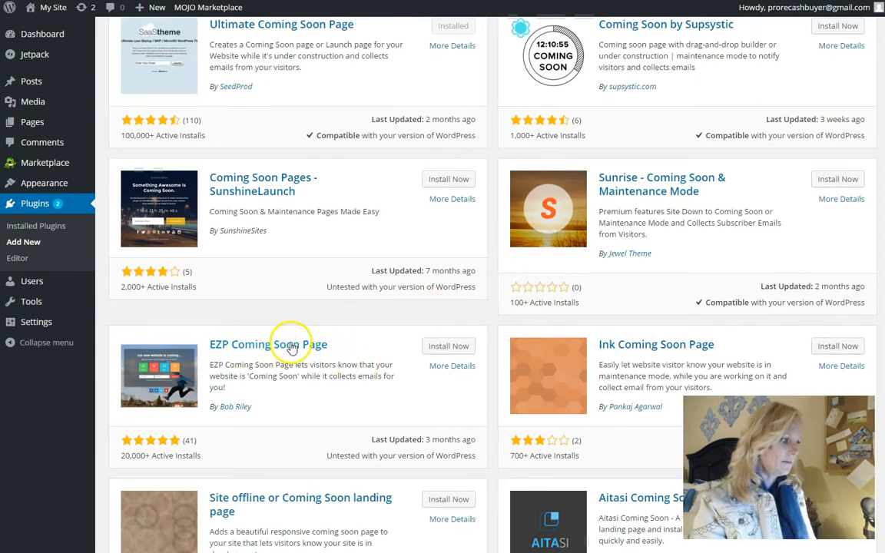
scroll(375, 349, "down", 2)
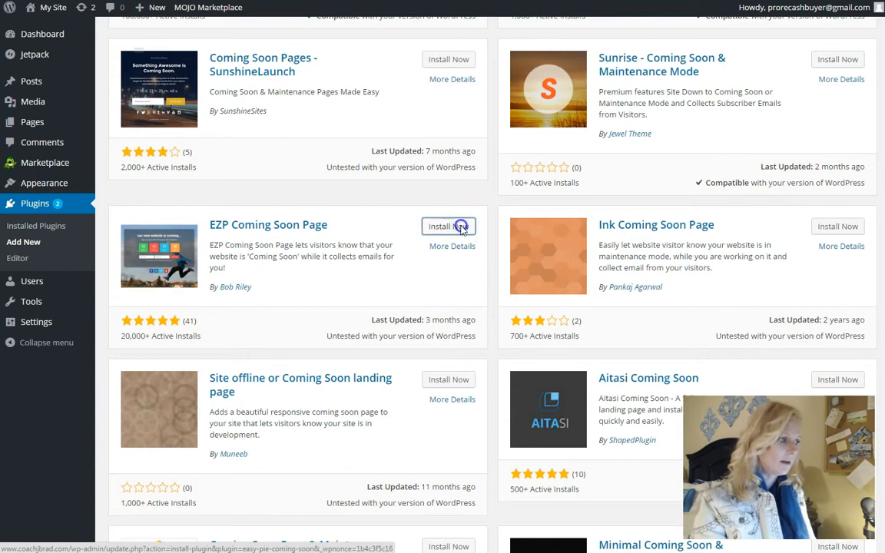
Install and activate EZP Coming Soon Page, then go to its template settings
left_click(460, 227)
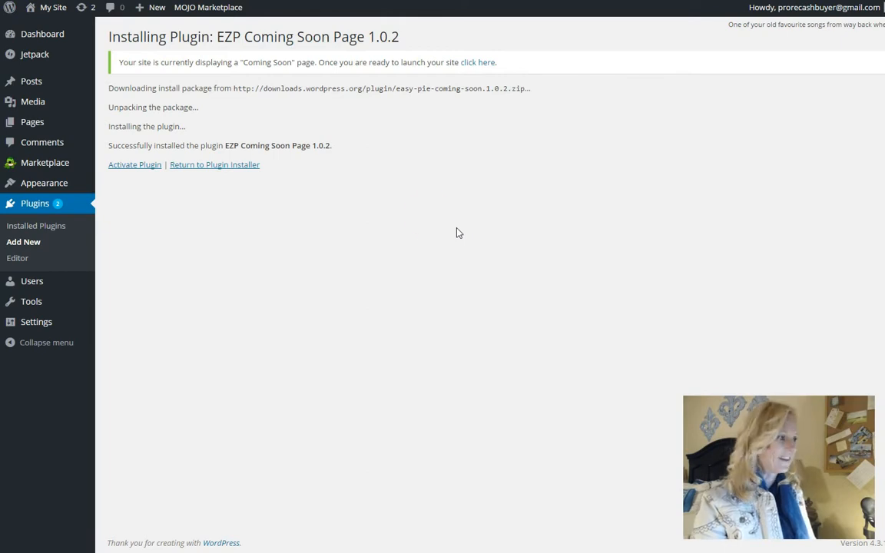
left_click(134, 164)
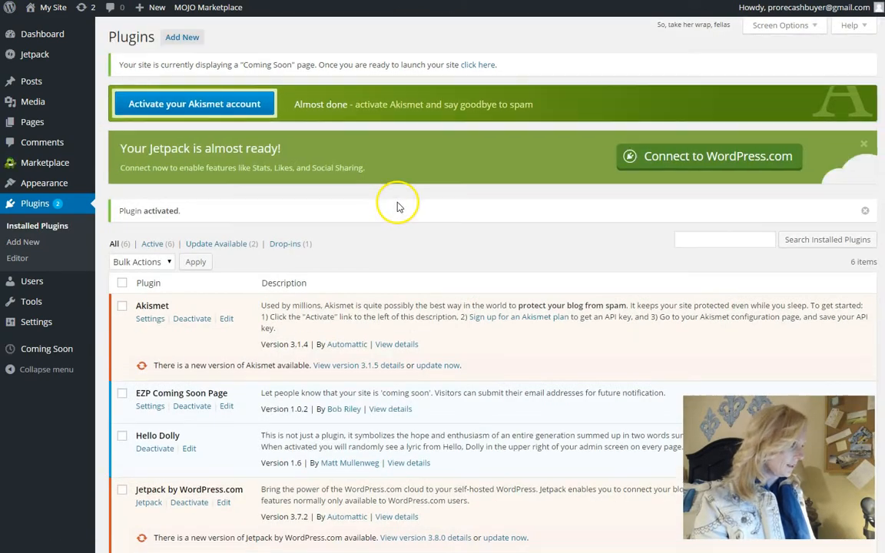
left_click(148, 407)
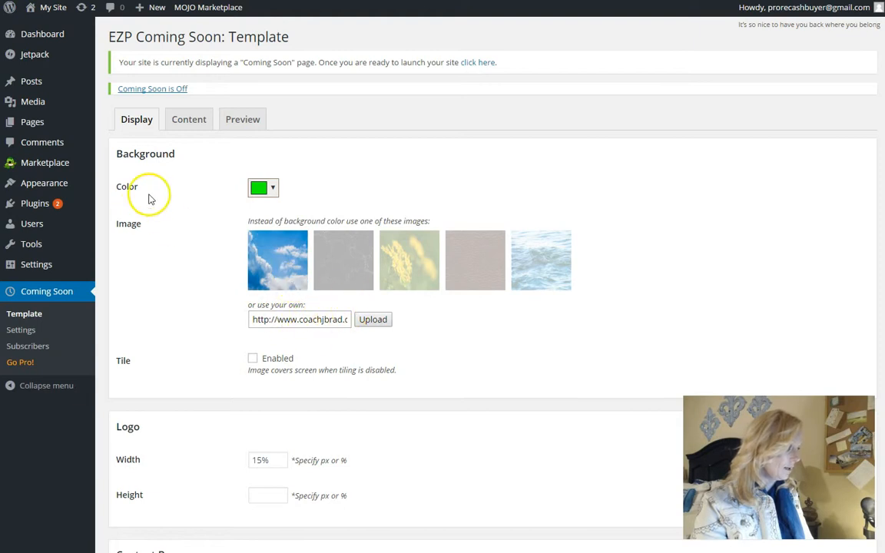
Bring up the Media Library in a new tab with the Add New upload area shown
right_click(38, 105)
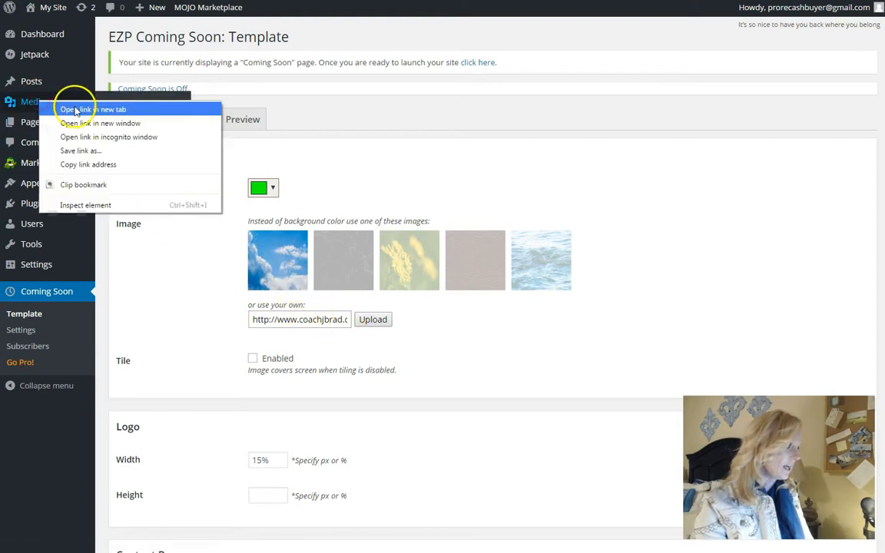
left_click(85, 110)
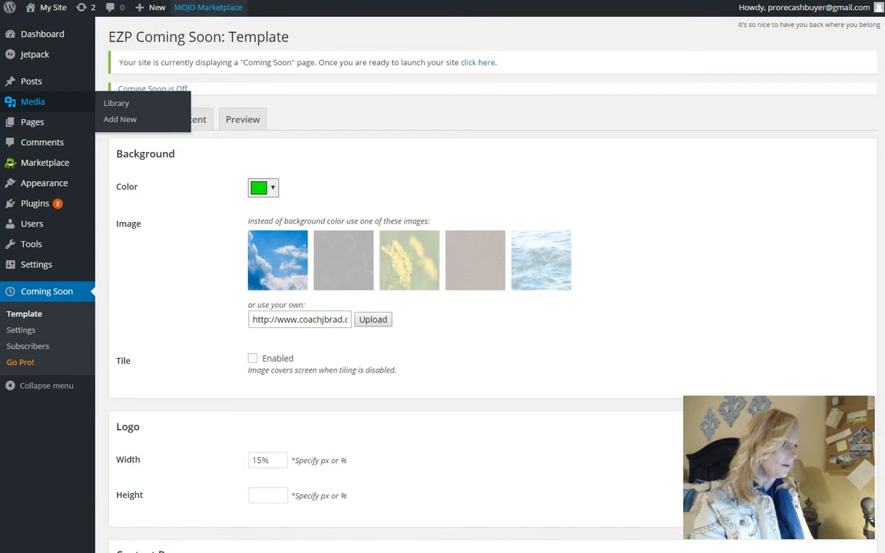
left_click(32, 101)
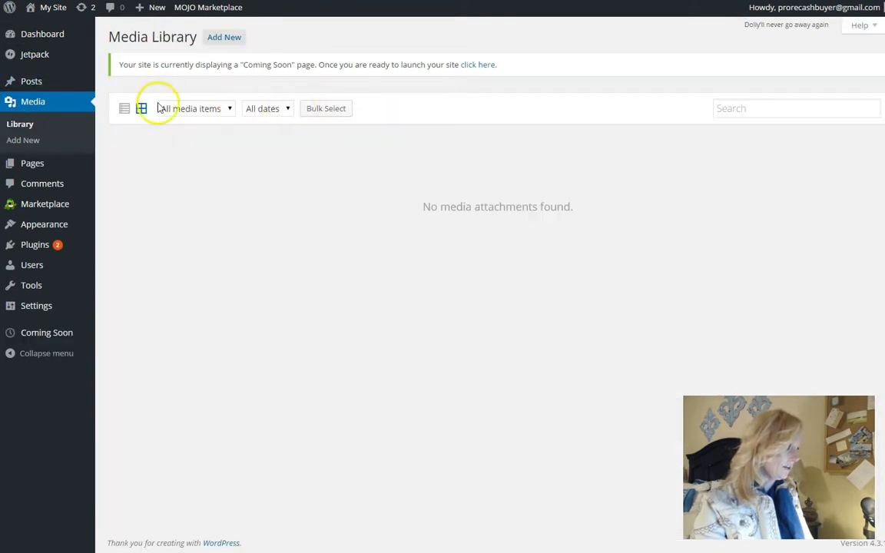
left_click(224, 37)
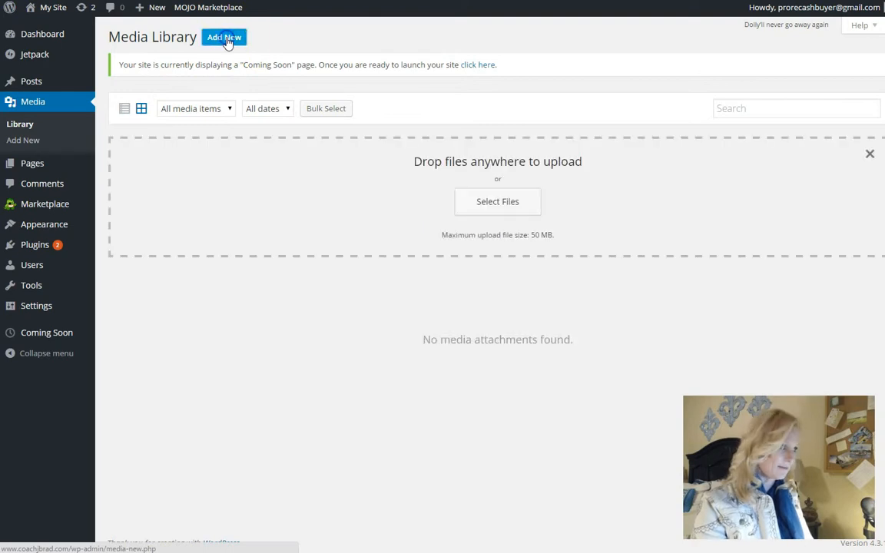
Upload the logo JPEG from the client folder on DATA (D:) into the Media Library
left_click(498, 201)
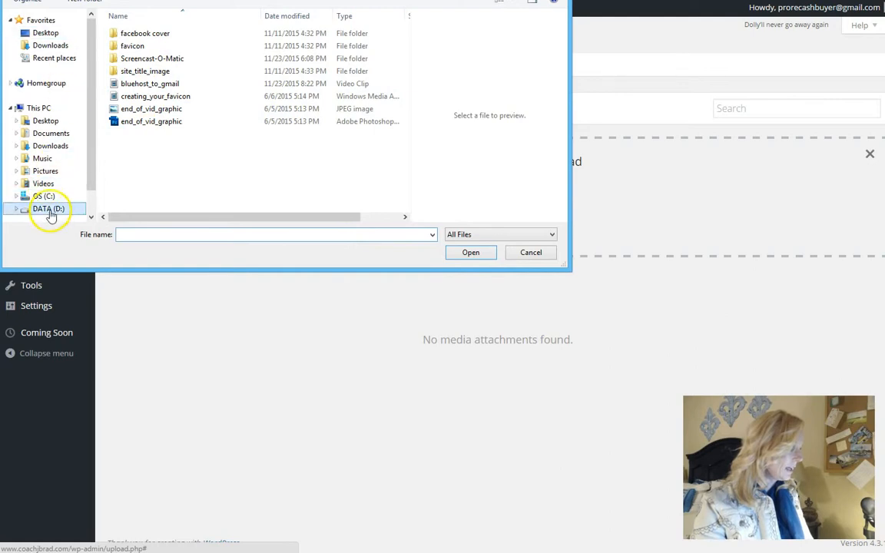
left_click(48, 209)
double_click(139, 83)
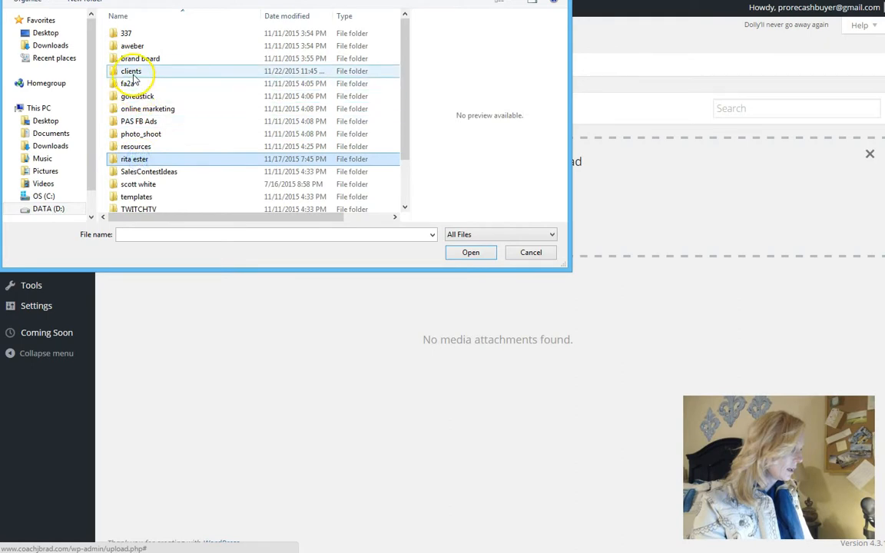
double_click(131, 71)
scroll(154, 115, "down", 3)
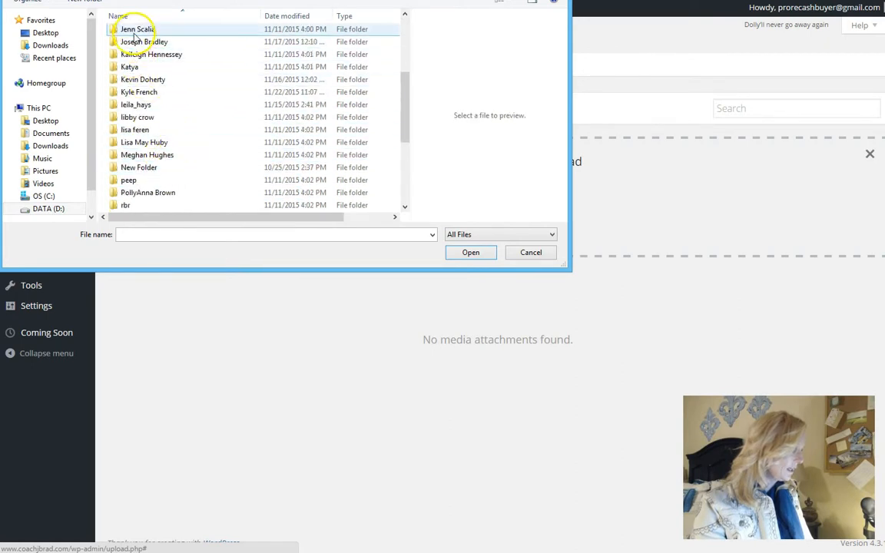
double_click(144, 42)
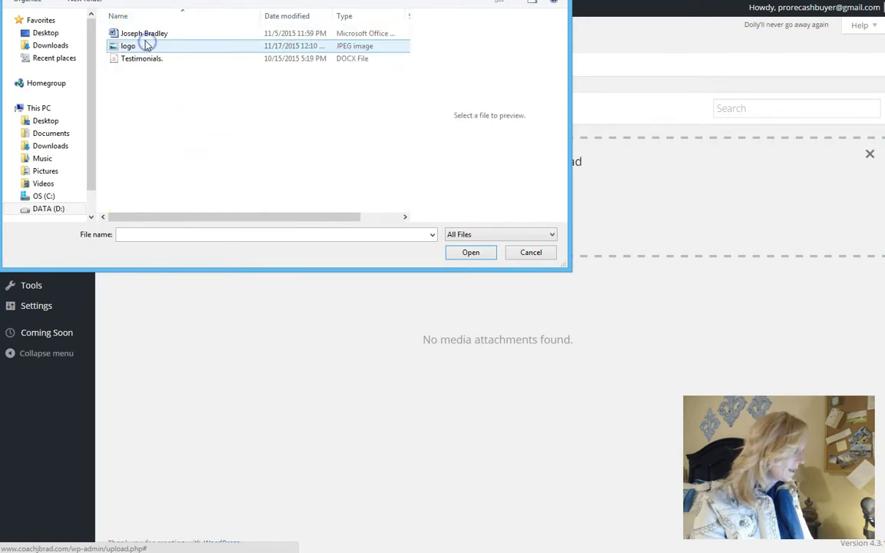
left_click(128, 46)
left_click(470, 252)
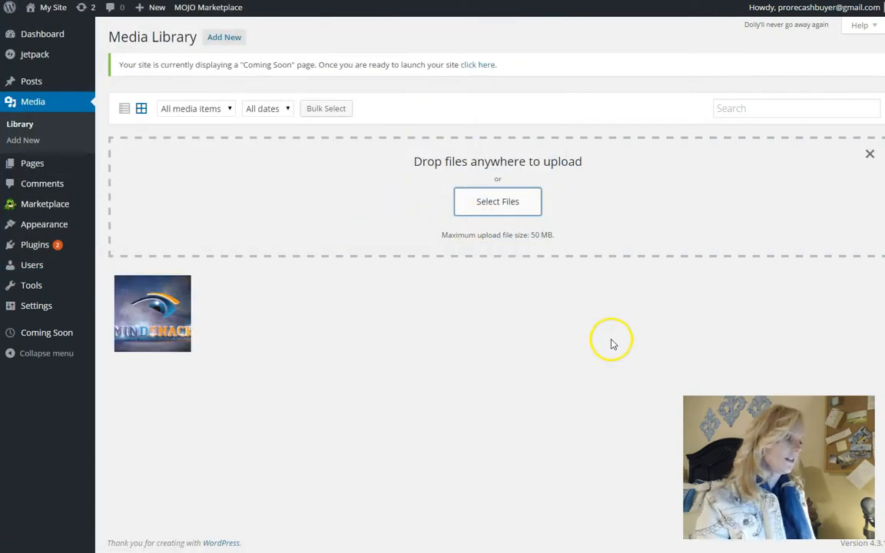
Copy the uploaded logo image's URL from its attachment details
left_click(170, 323)
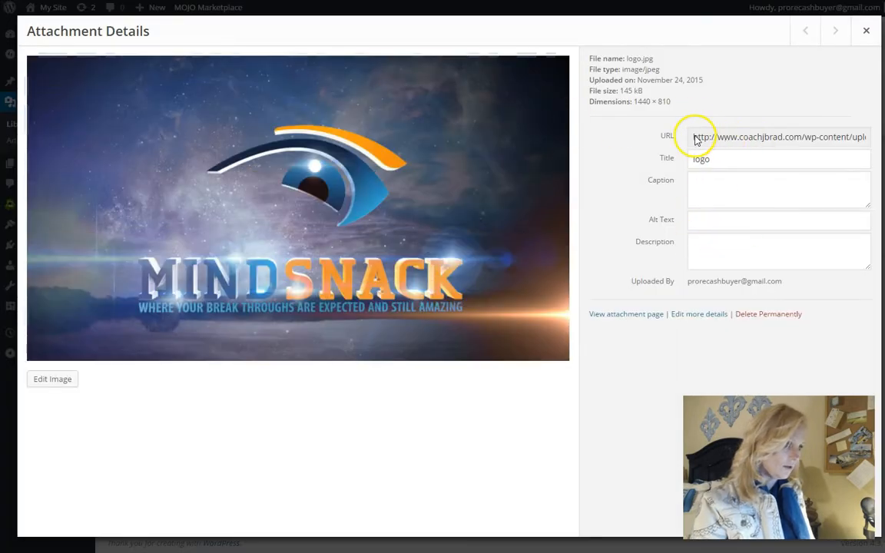
left_click_drag(693, 137, 866, 136)
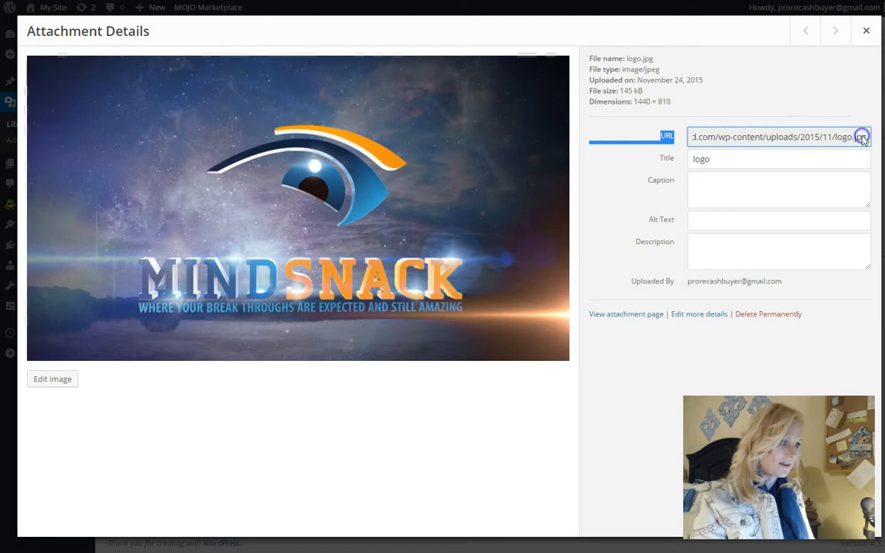
triple_click(819, 138)
right_click(819, 138)
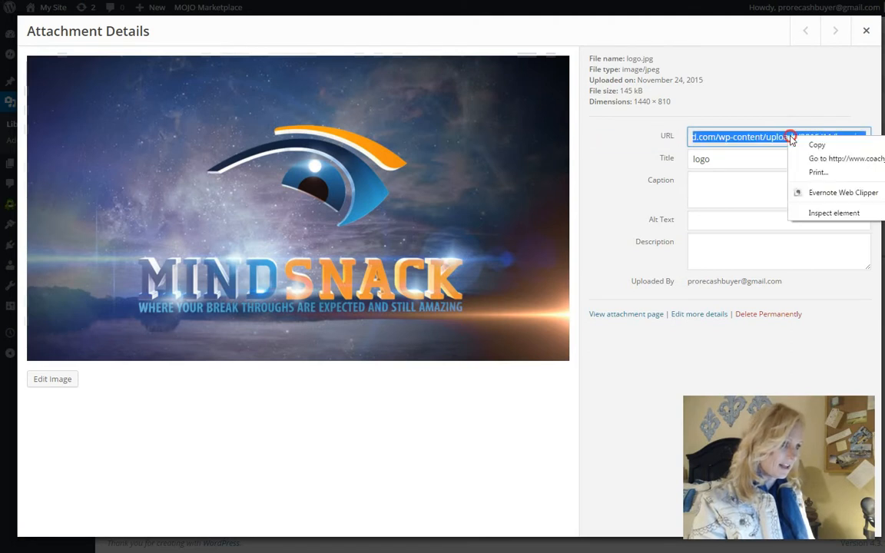
left_click(816, 144)
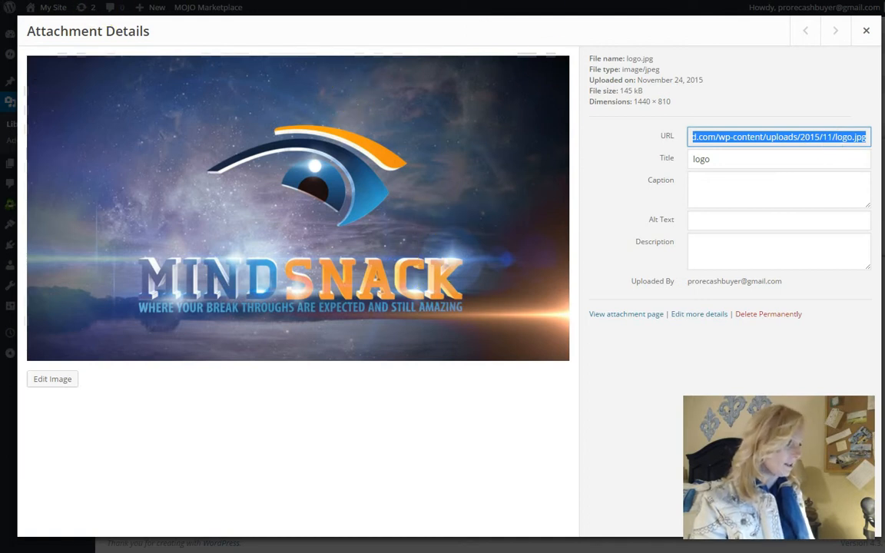
Paste the logo URL into the template's custom background image field
key("ctrl+Tab")
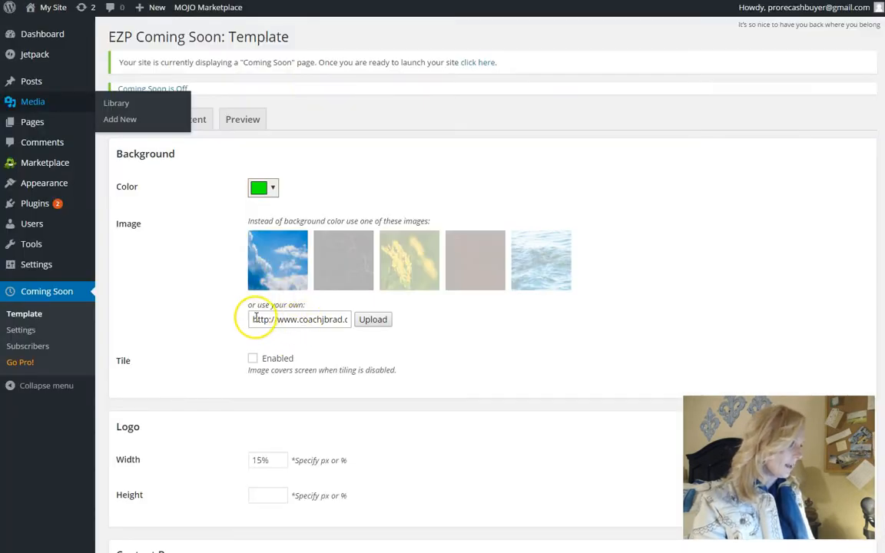
triple_click(255, 320)
right_click(322, 319)
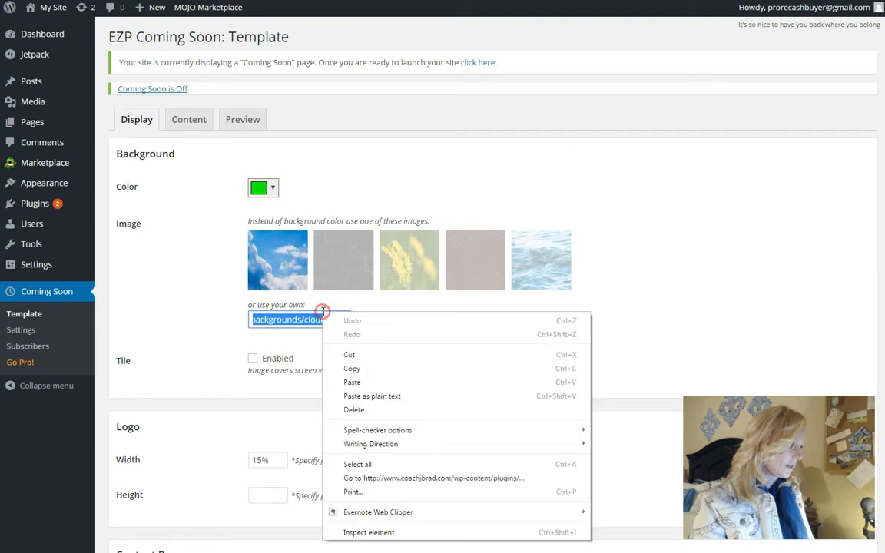
left_click(360, 378)
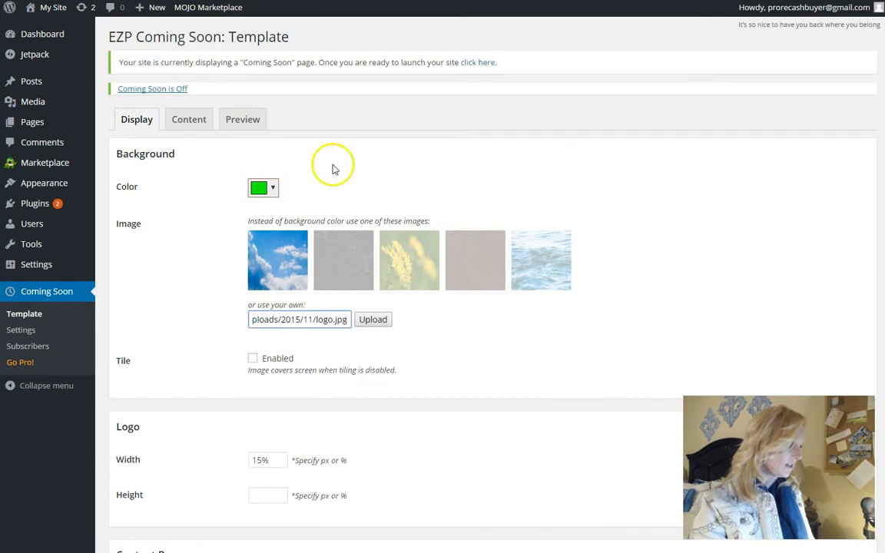
key("ctrl+Tab")
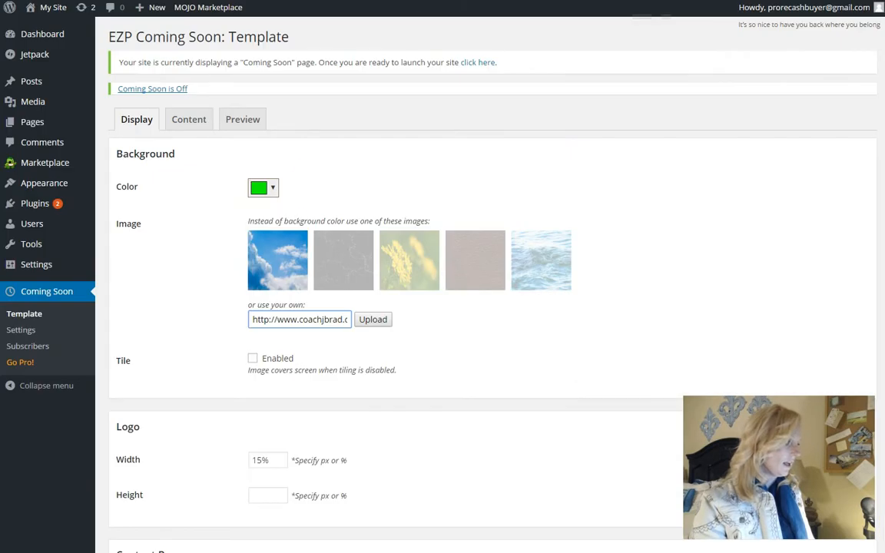
Choose logo.jpg from the Media Library as the custom background image
left_click(375, 319)
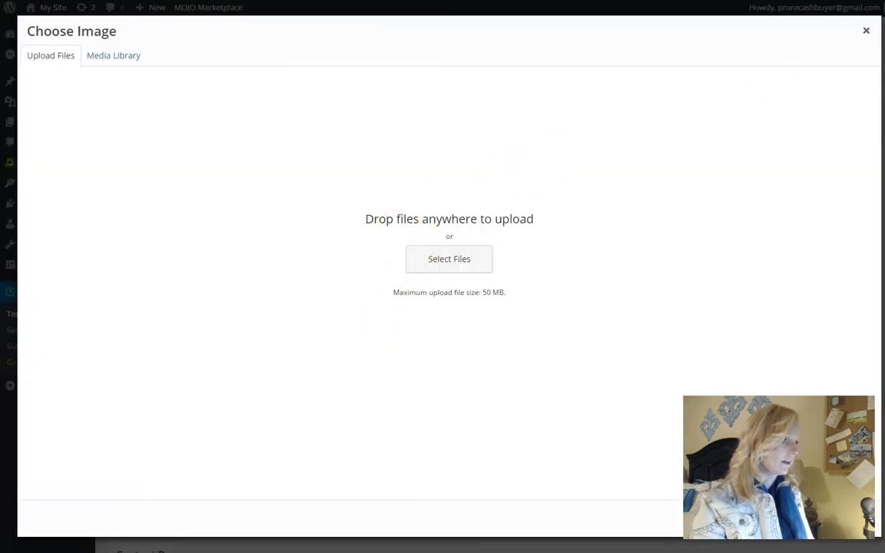
left_click(113, 54)
left_click(63, 139)
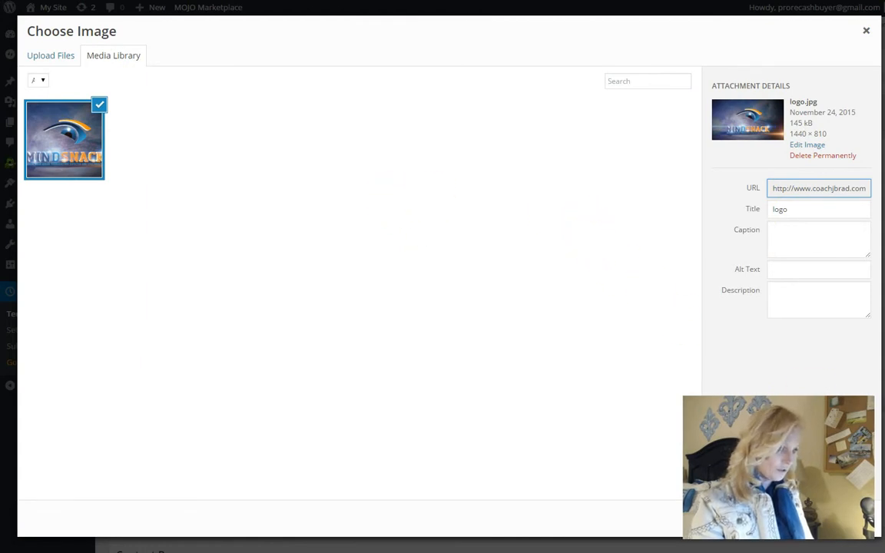
left_click(837, 519)
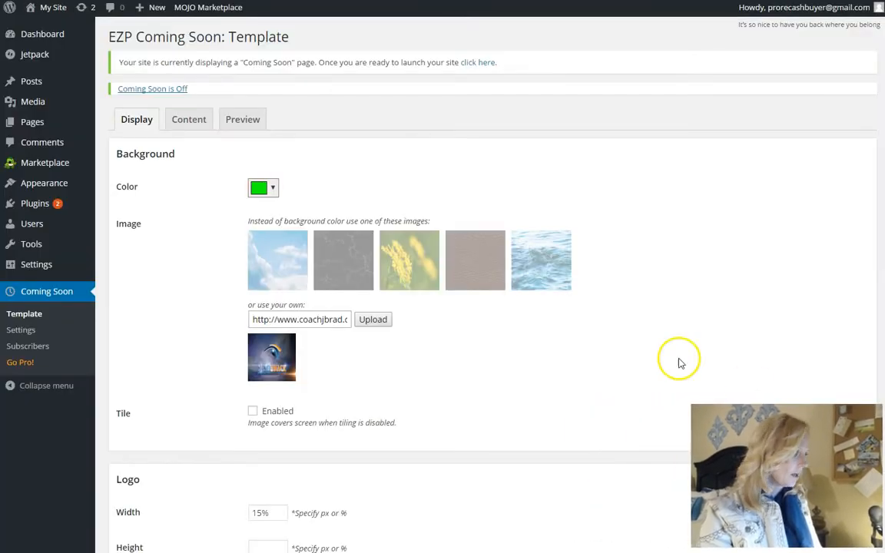
scroll(520, 354, "down", 1)
scroll(520, 354, "down", 1)
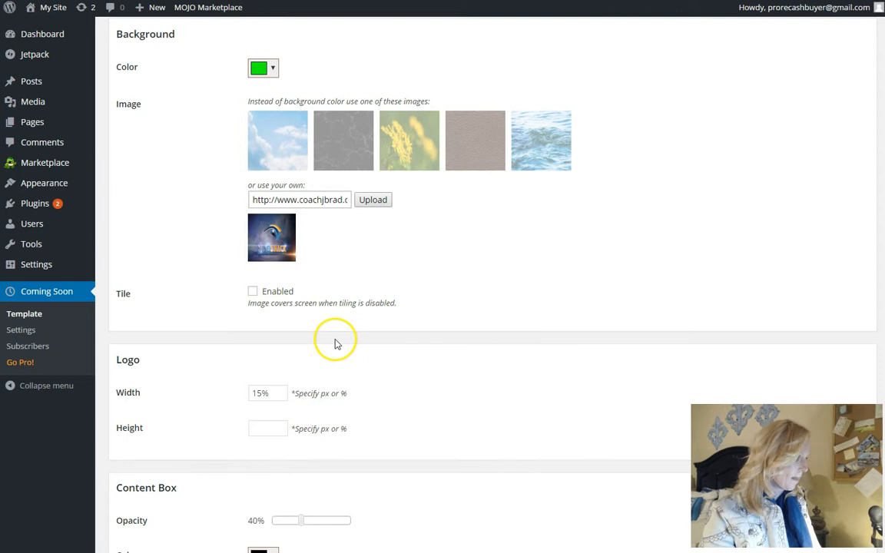
scroll(438, 399, "down", 2)
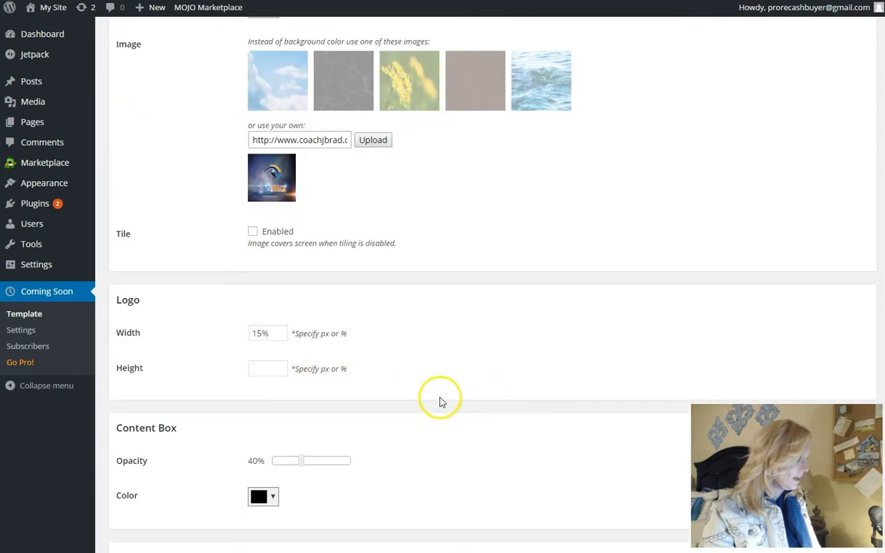
scroll(427, 397, "down", 2)
scroll(427, 397, "down", 1)
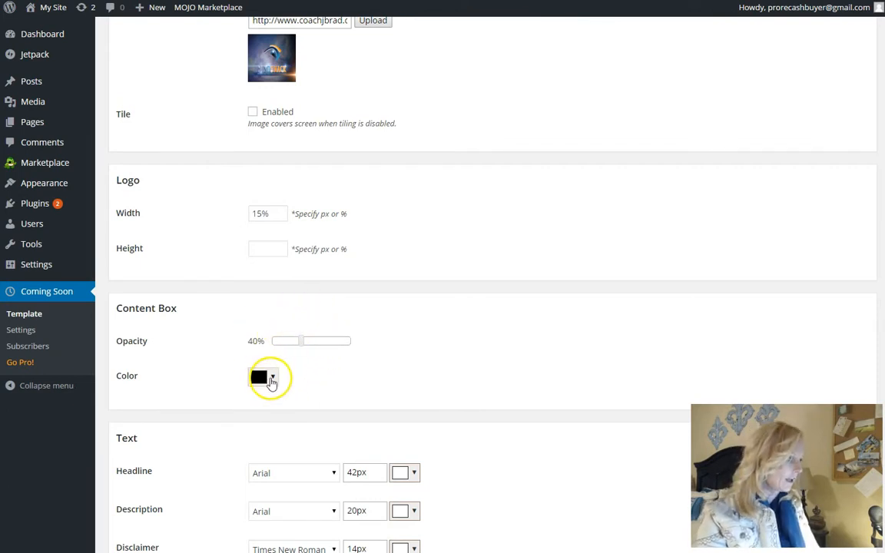
scroll(537, 369, "down", 2)
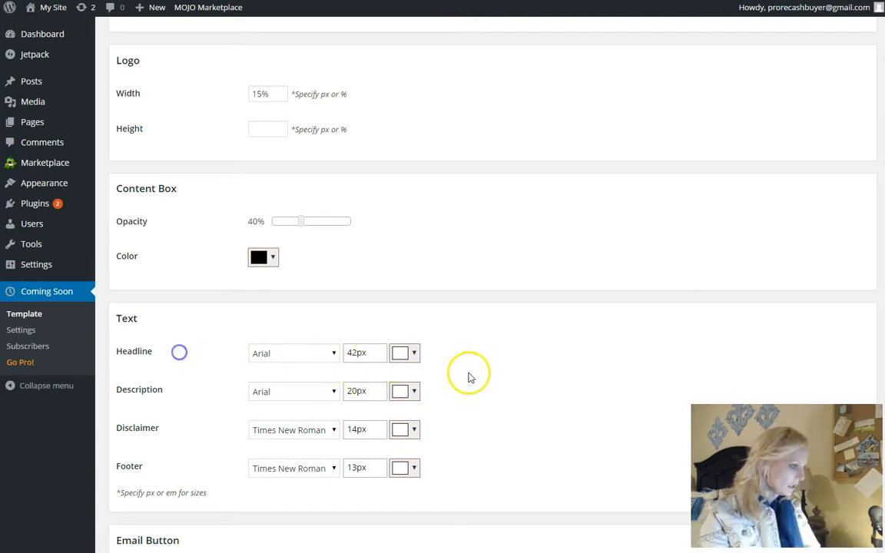
scroll(476, 377, "down", 3)
scroll(505, 384, "down", 2)
scroll(505, 390, "down", 1)
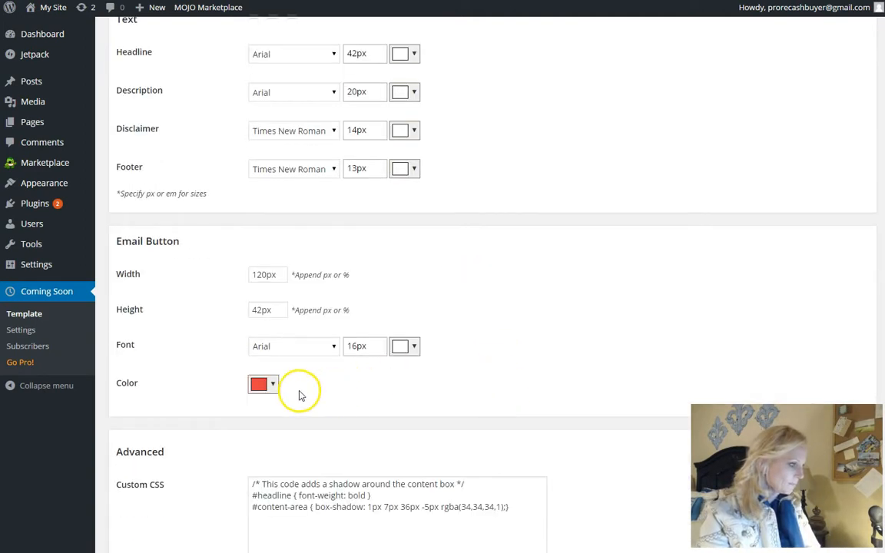
Change the Email Button colour from red to a golden yellow
left_click(273, 384)
left_click(350, 416)
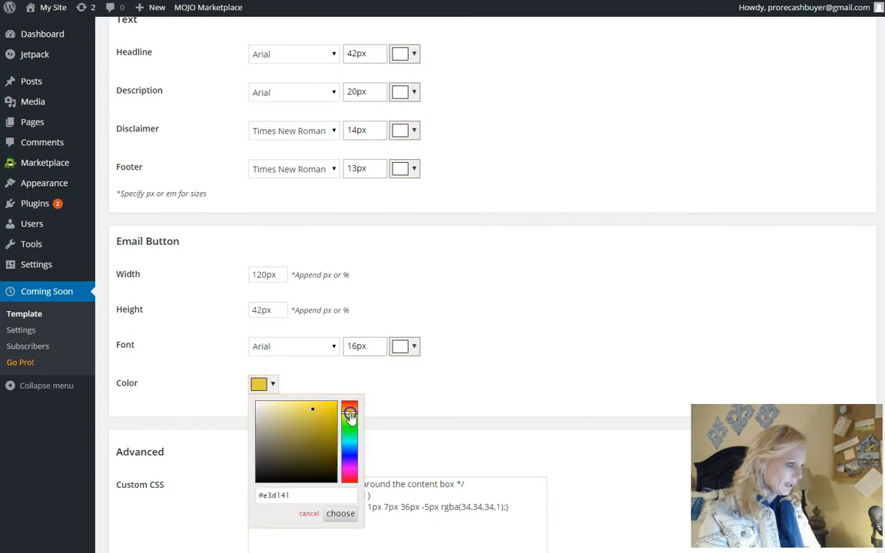
left_click(335, 404)
left_click(308, 513)
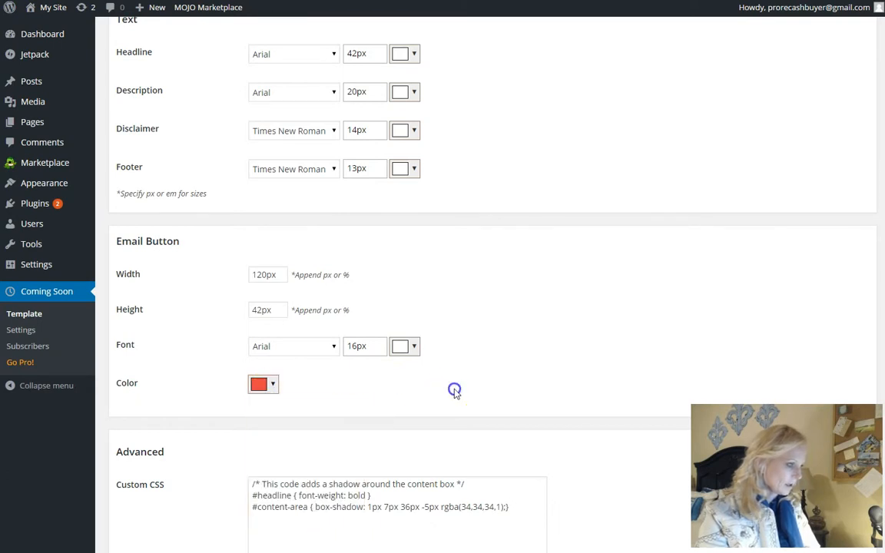
left_click(261, 383)
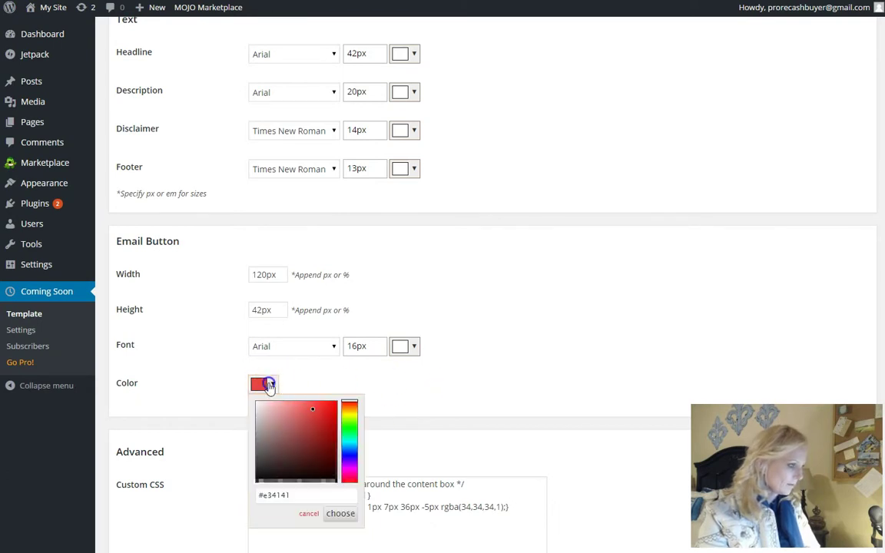
left_click(350, 417)
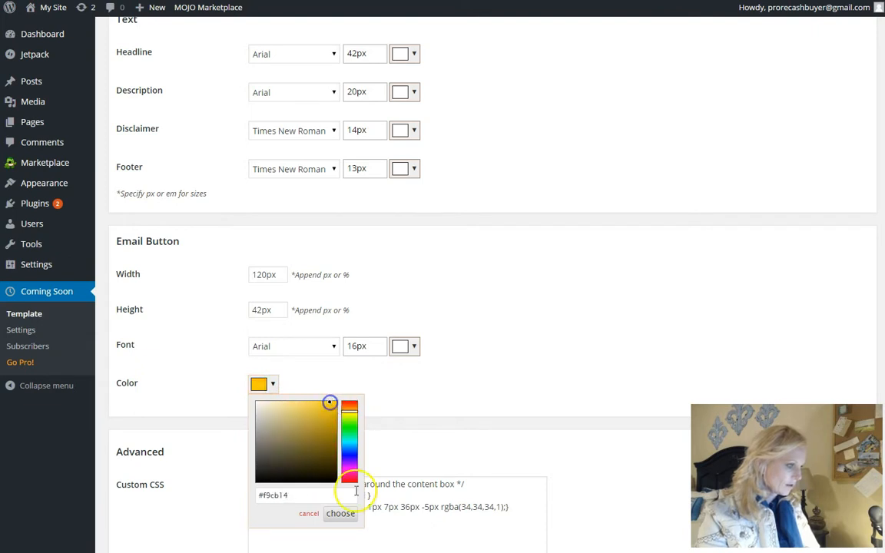
left_click(340, 512)
scroll(476, 399, "down", 3)
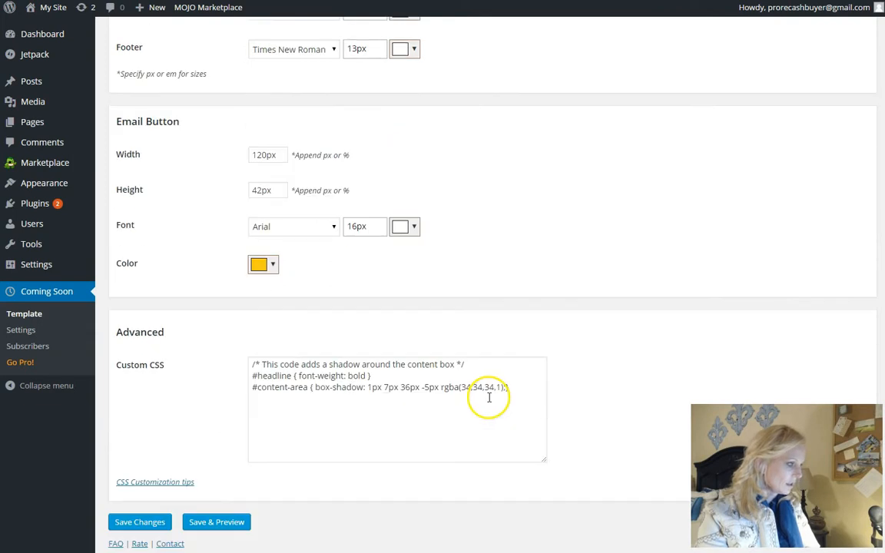
scroll(488, 397, "down", 1)
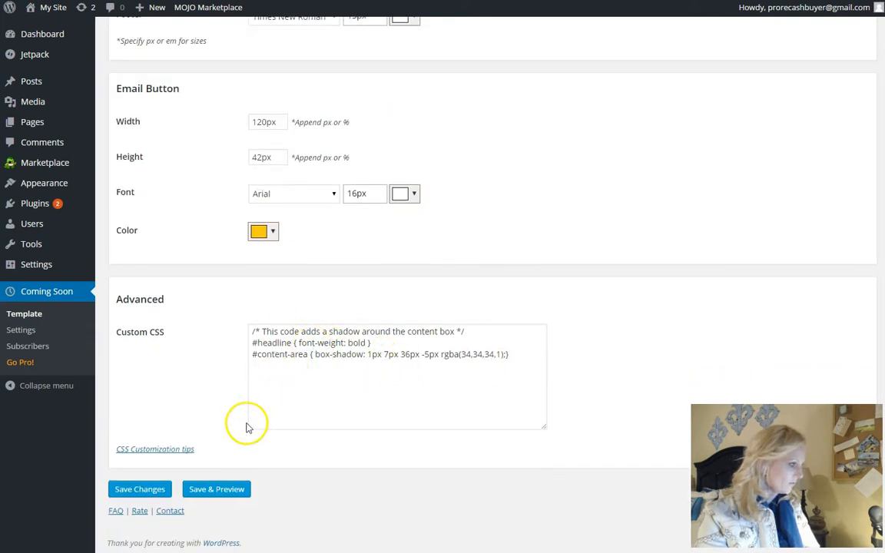
scroll(322, 307, "up", 10)
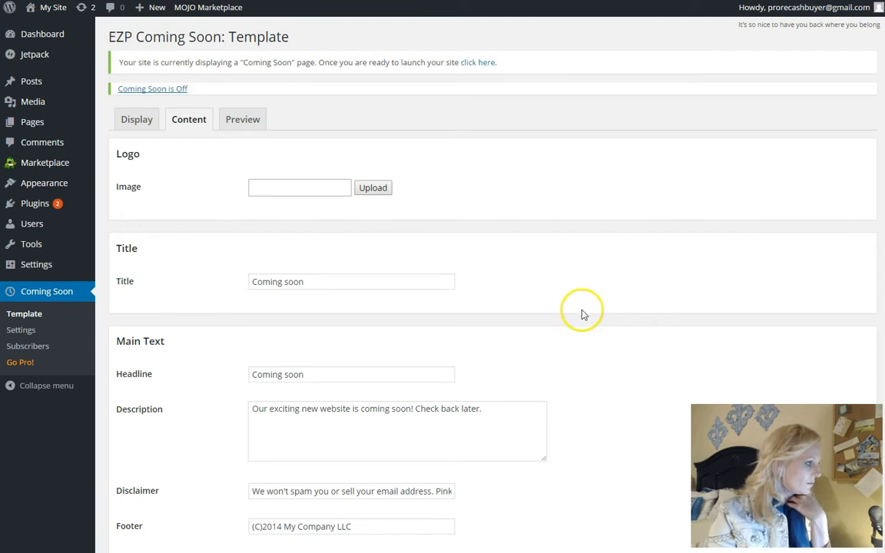
scroll(565, 295, "down", 3)
Retitle the content Mind Snack Coaching, clear the headline and rewrite the description
left_click_drag(312, 103, 220, 104)
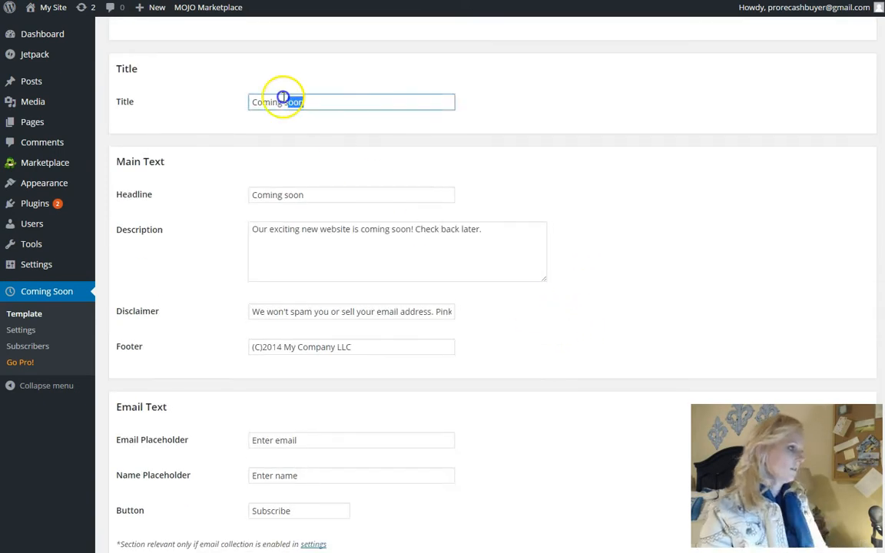
type("Mind Snack Coaching")
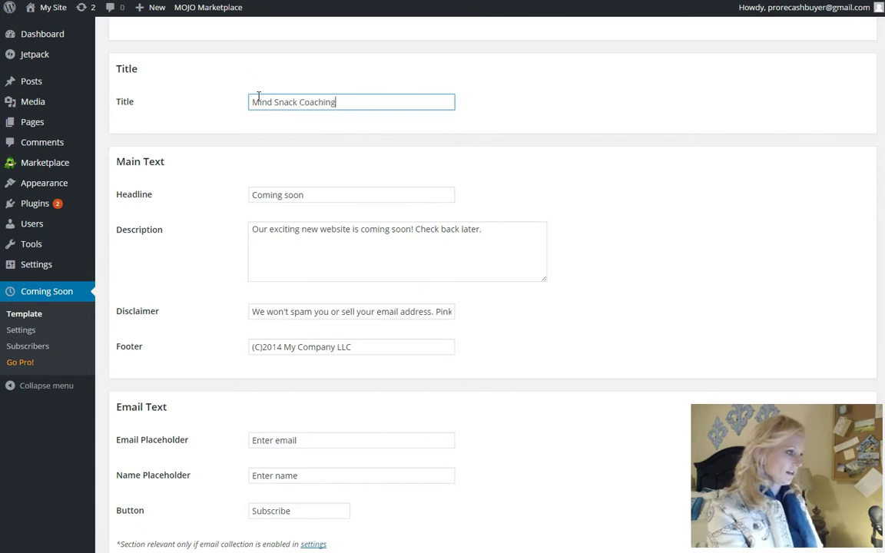
key("Tab")
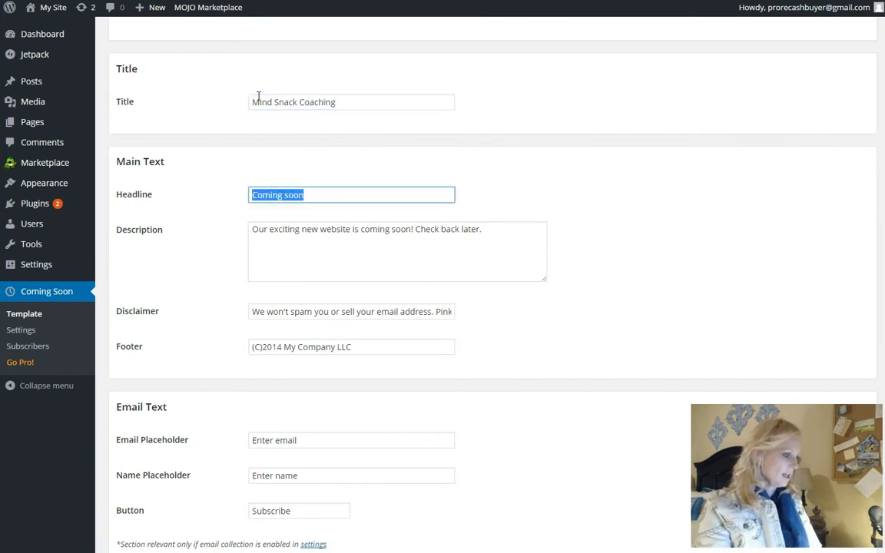
left_click_drag(507, 231, 268, 228)
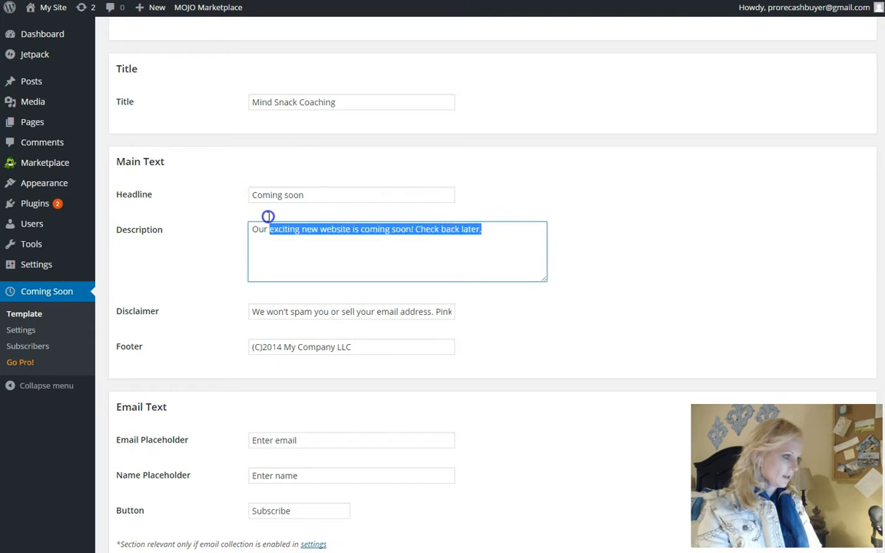
type("Mindsnack coaching is")
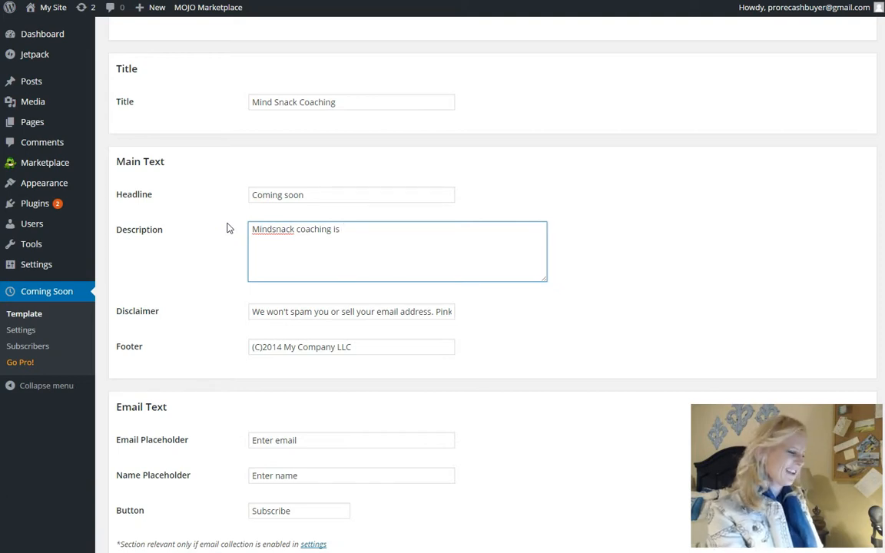
left_click_drag(308, 194, 186, 183)
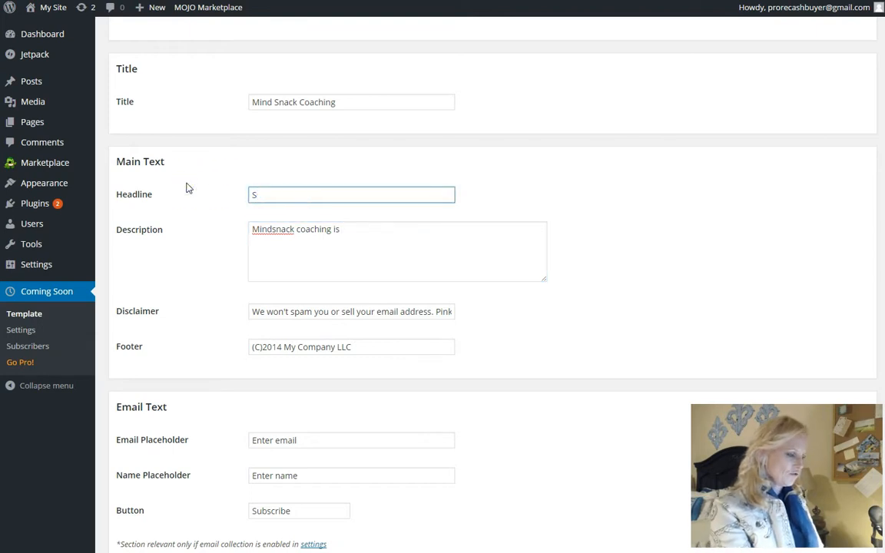
left_click(365, 230)
type("on it's way to you!")
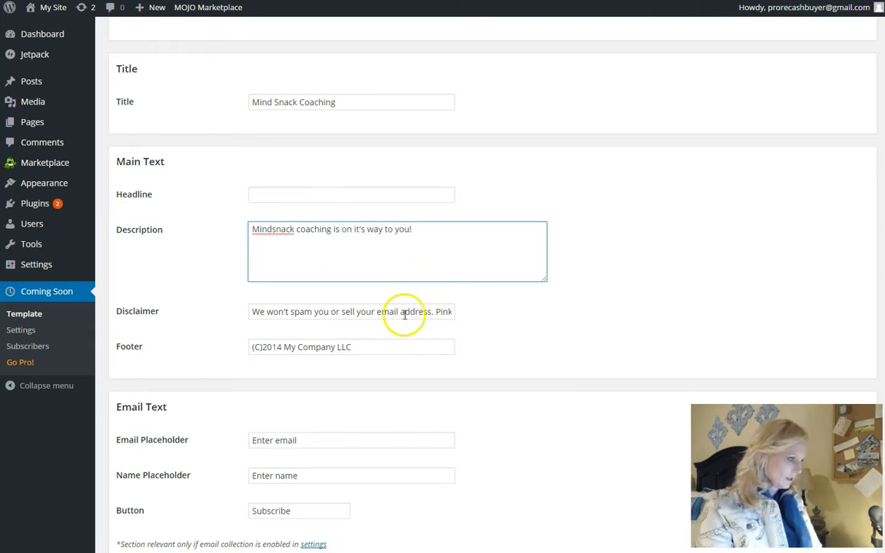
Change the footer's company name to CoachJBrad LLC
left_click(285, 346)
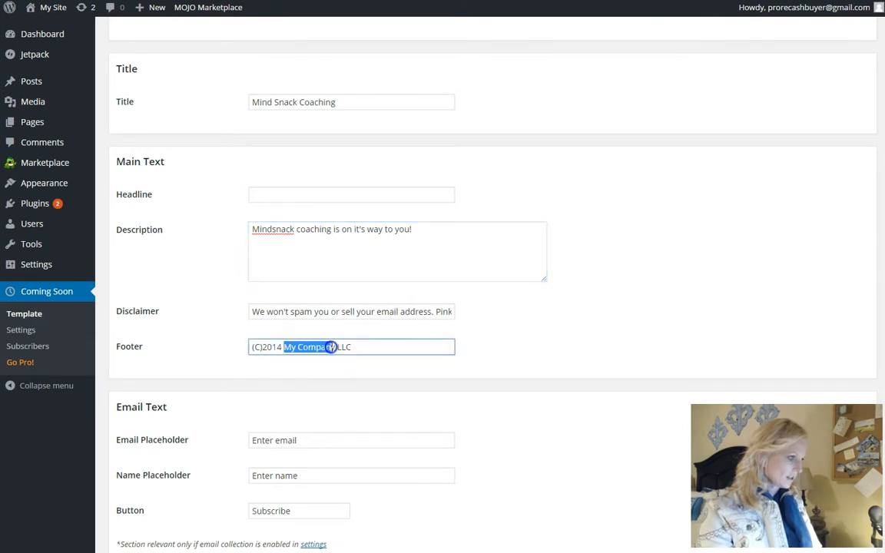
type("C")
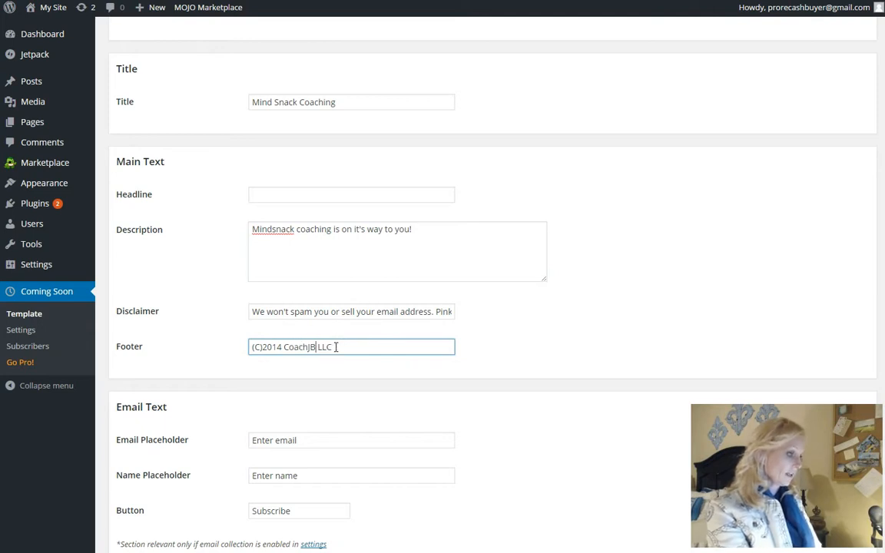
type("rad")
left_click(464, 419)
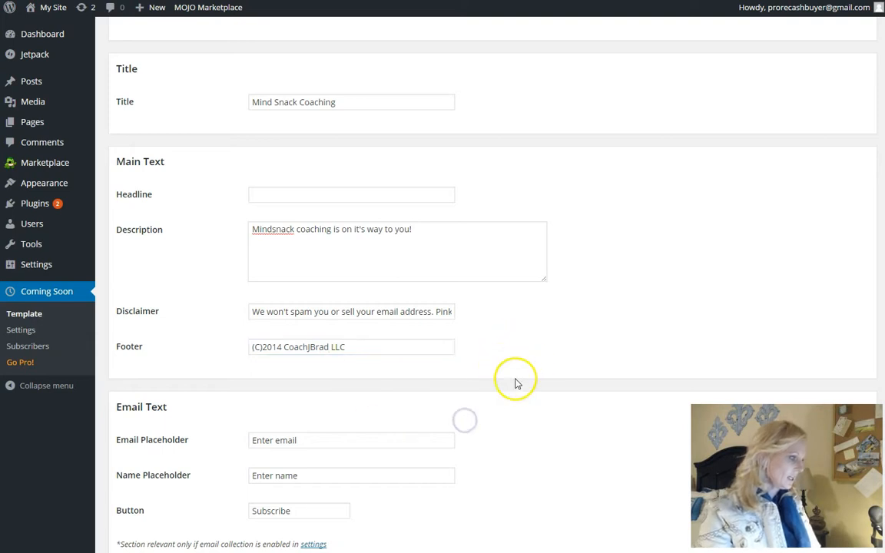
scroll(513, 378, "down", 1)
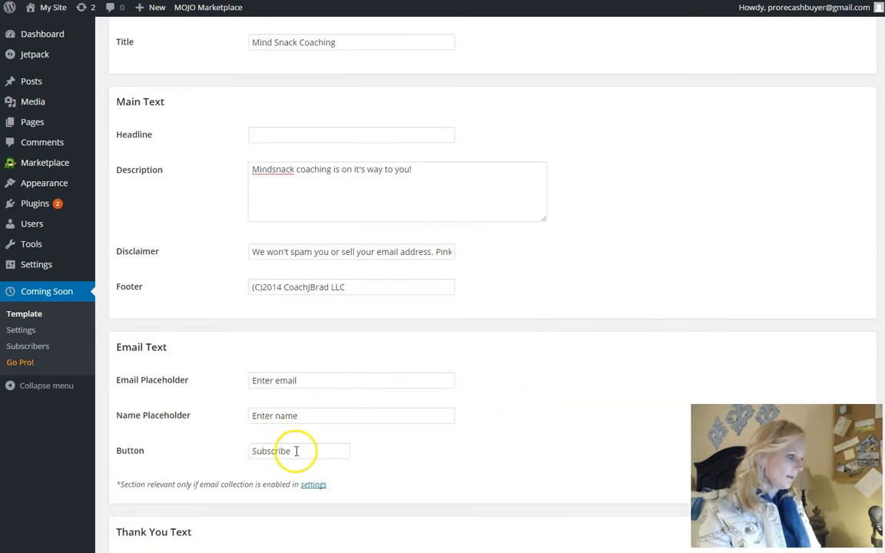
Set the button text to Keep me posted and the headline to MindSnack Coaching coming soon!
left_click_drag(296, 451, 231, 451)
type("Let")
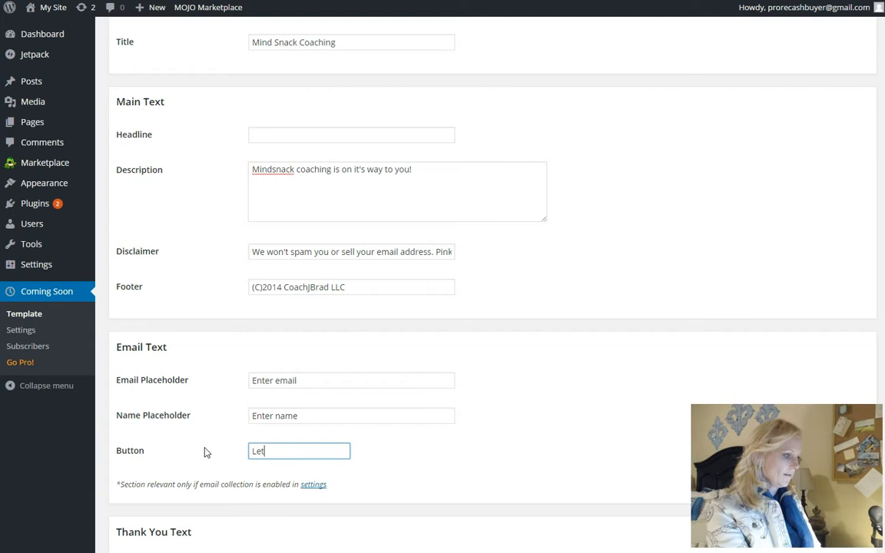
key("BackSpace")
key("BackSpace")
key("BackSpace")
type("Keep ")
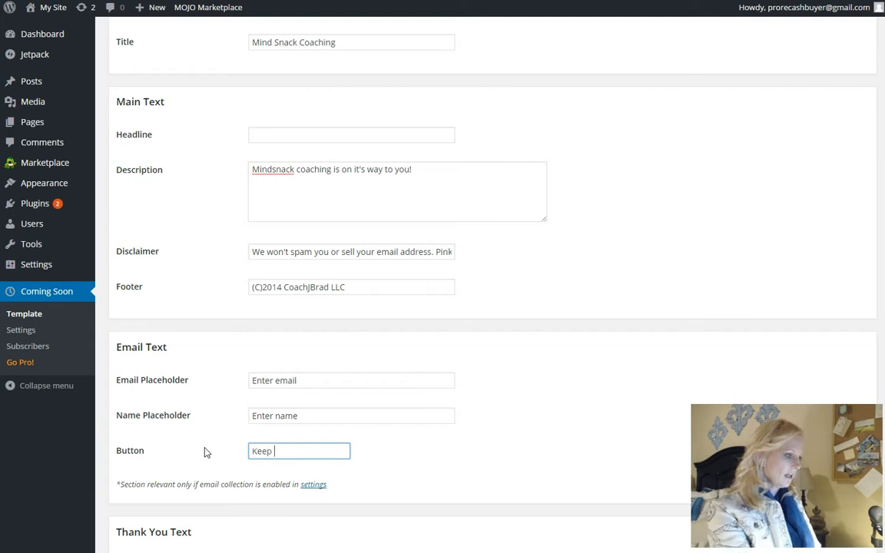
type("me posted")
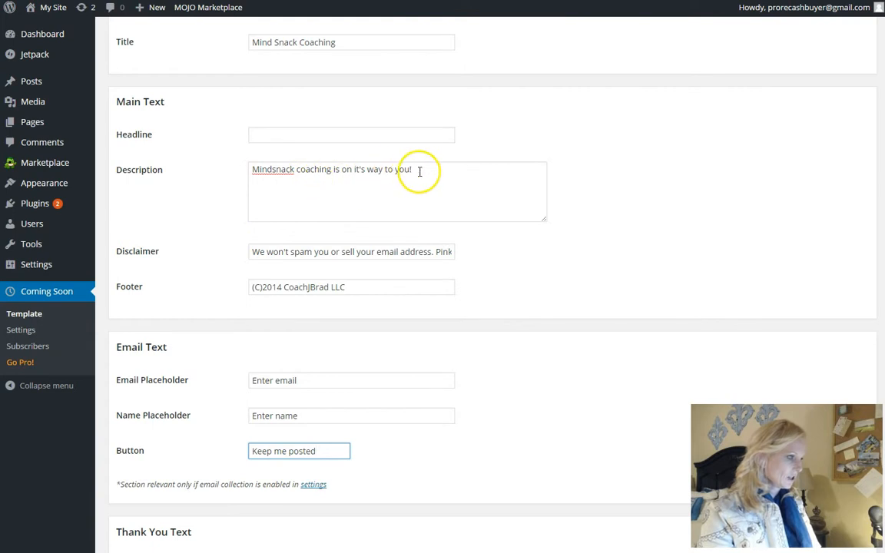
left_click_drag(418, 171, 247, 168)
left_click(263, 132)
type("MindSnack coaching")
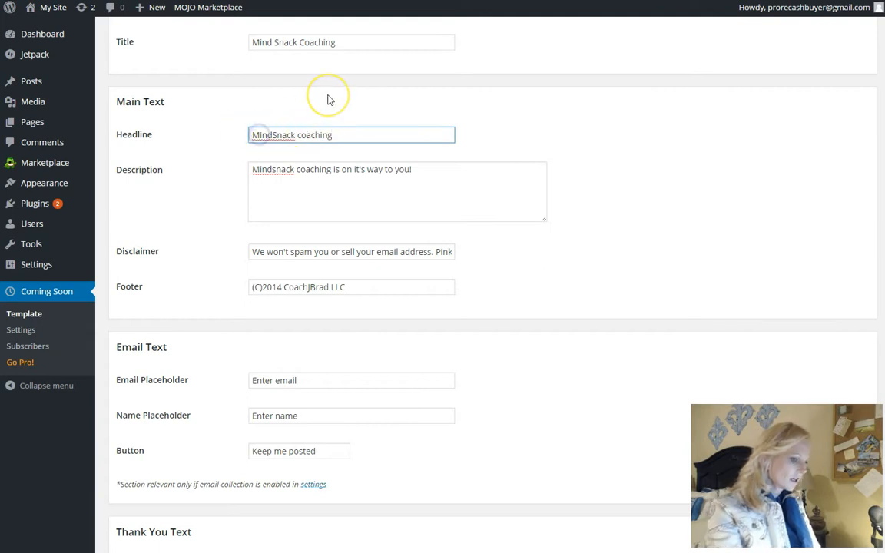
key("BackSpace")
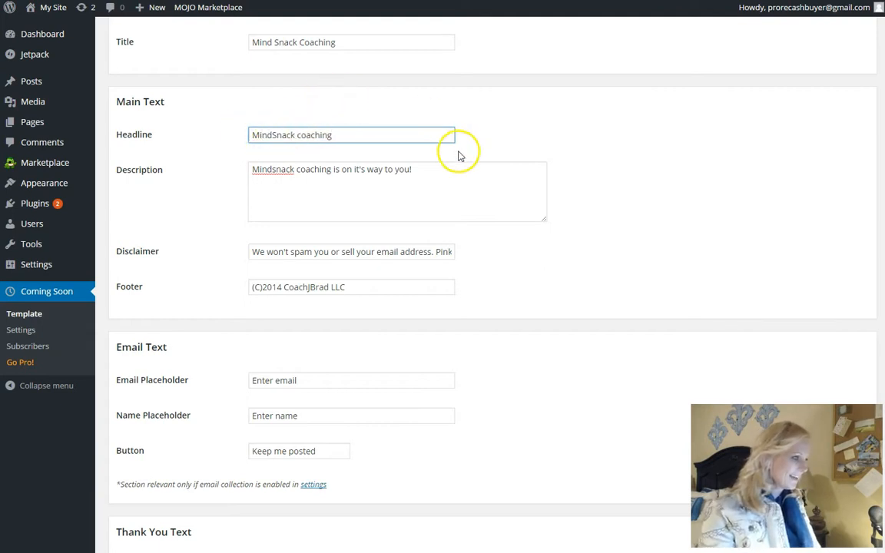
left_click(388, 132)
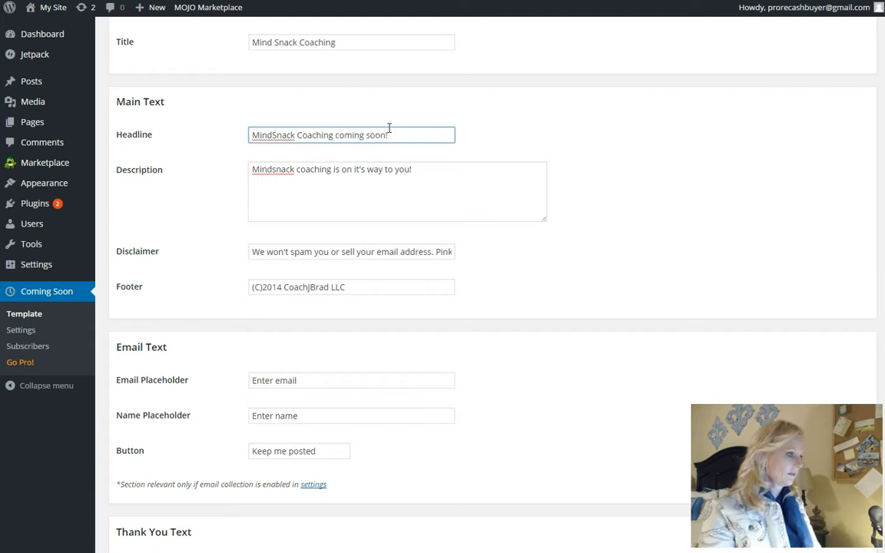
Replace the description with Keep an eye out for when the site is live!
left_click_drag(415, 169, 244, 169)
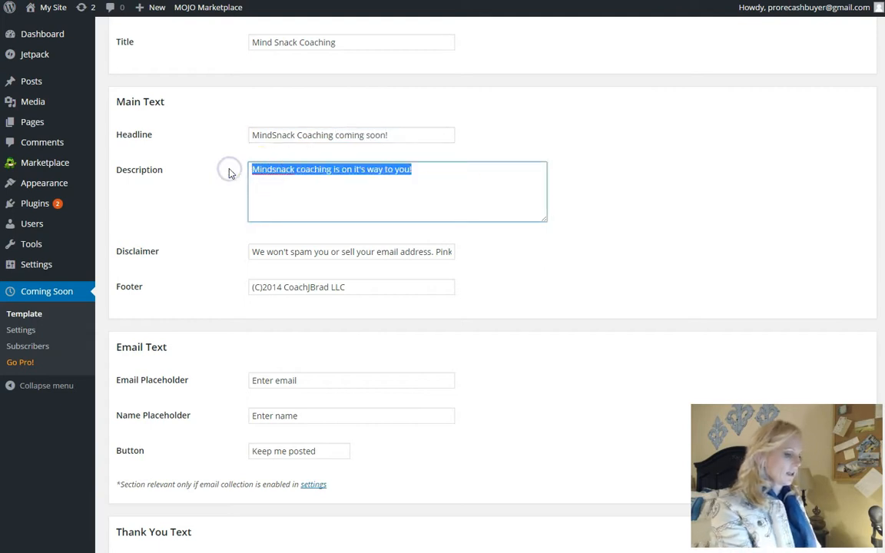
type("Keep an eye on")
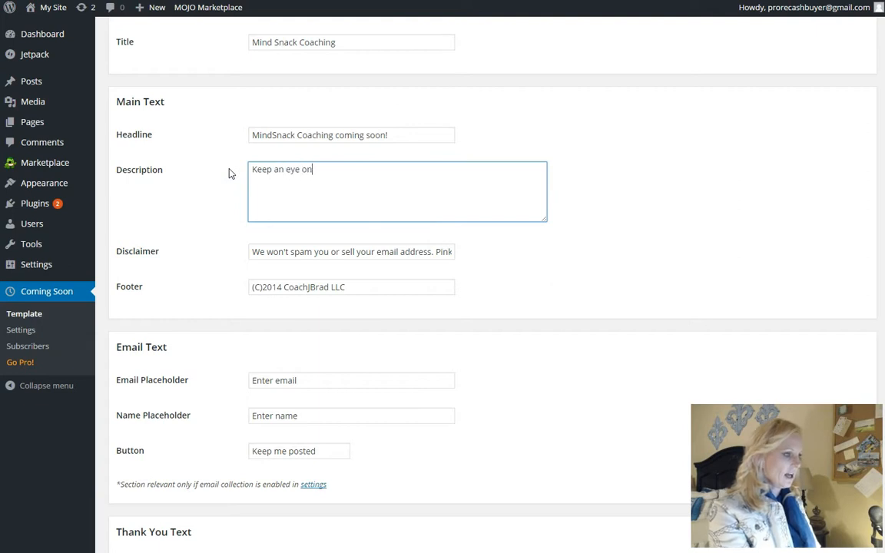
key("BackSpace")
type("ut for when t")
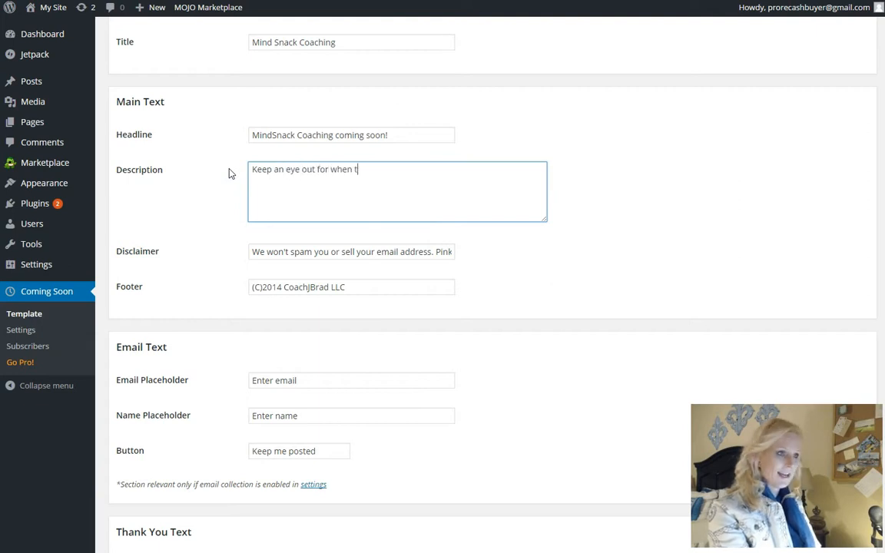
type("he site is live")
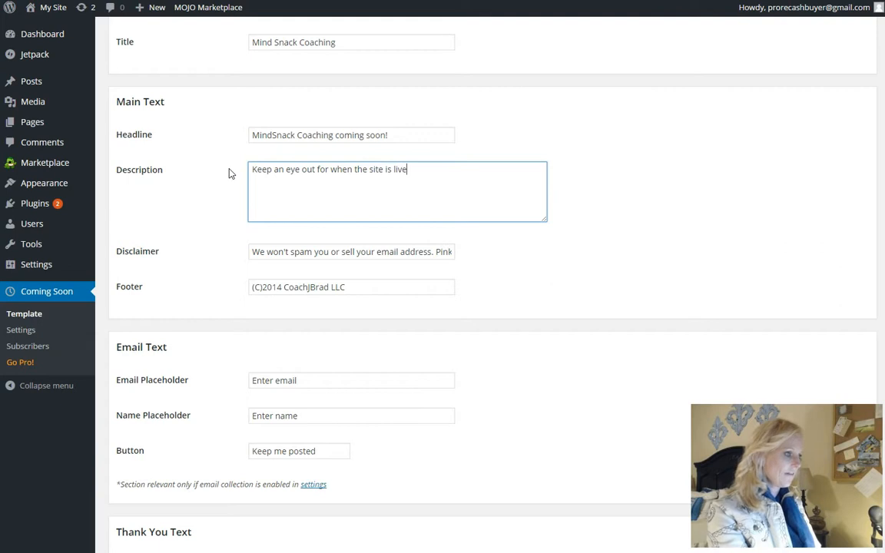
type("!")
left_click(572, 260)
scroll(533, 347, "down", 3)
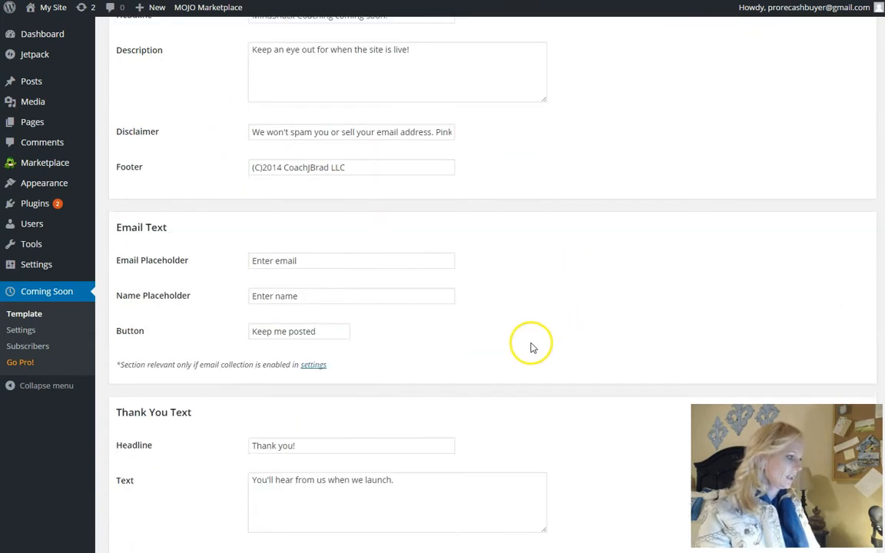
scroll(468, 395, "down", 3)
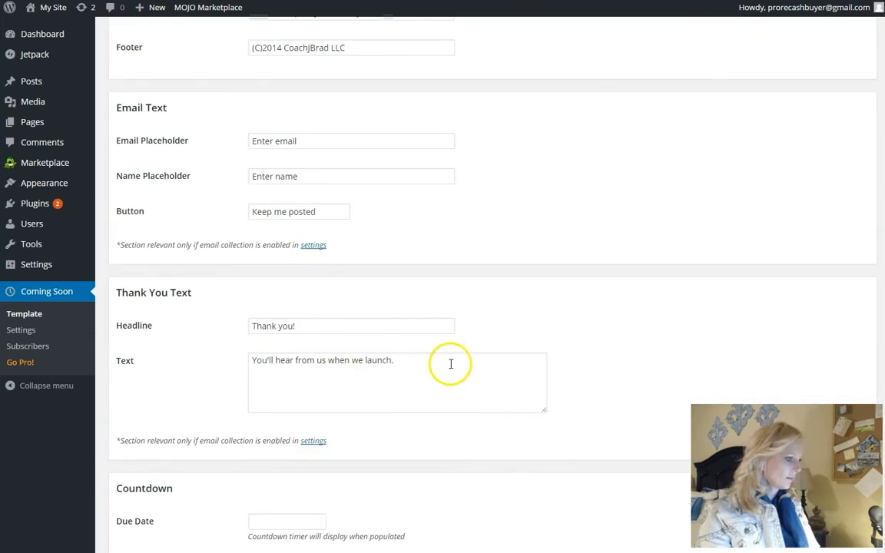
scroll(453, 407, "down", 3)
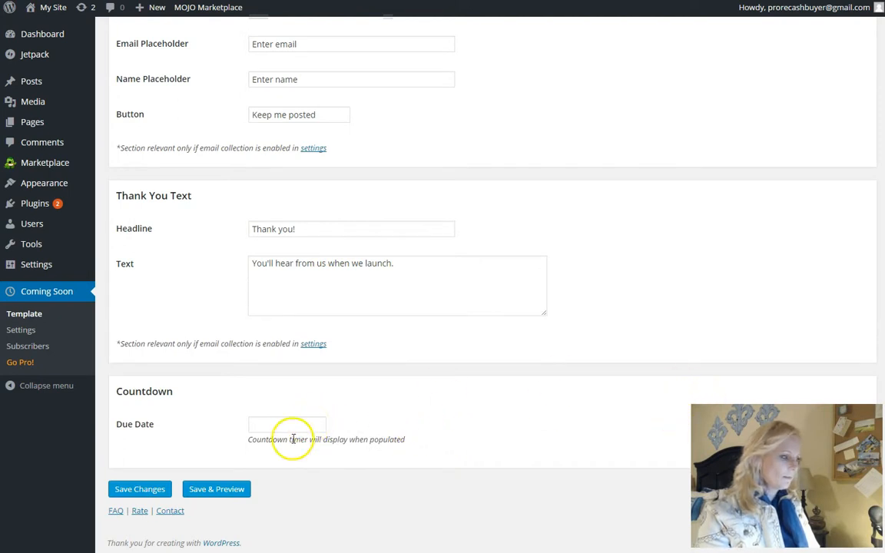
Save the coming-soon content changes
left_click(123, 490)
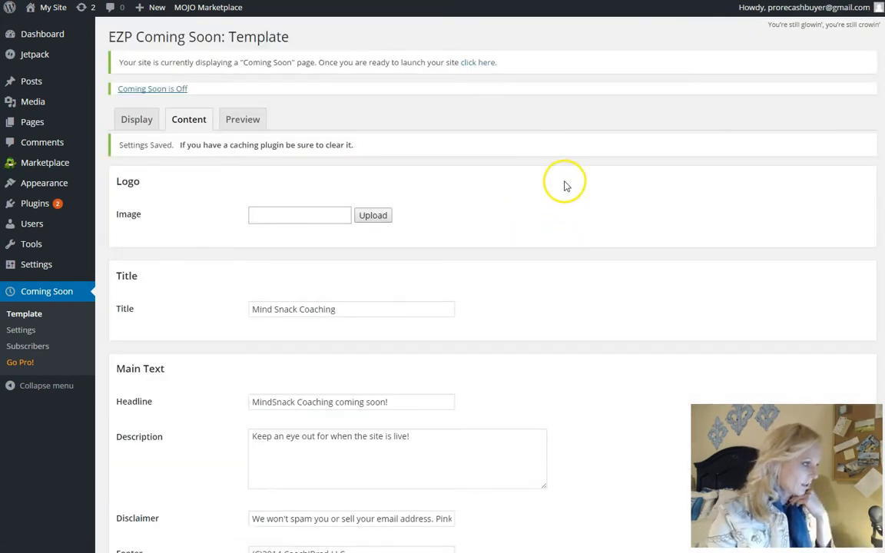
scroll(545, 254, "down", 1)
Preview the coming-soon page, then return to the display settings
left_click(243, 59)
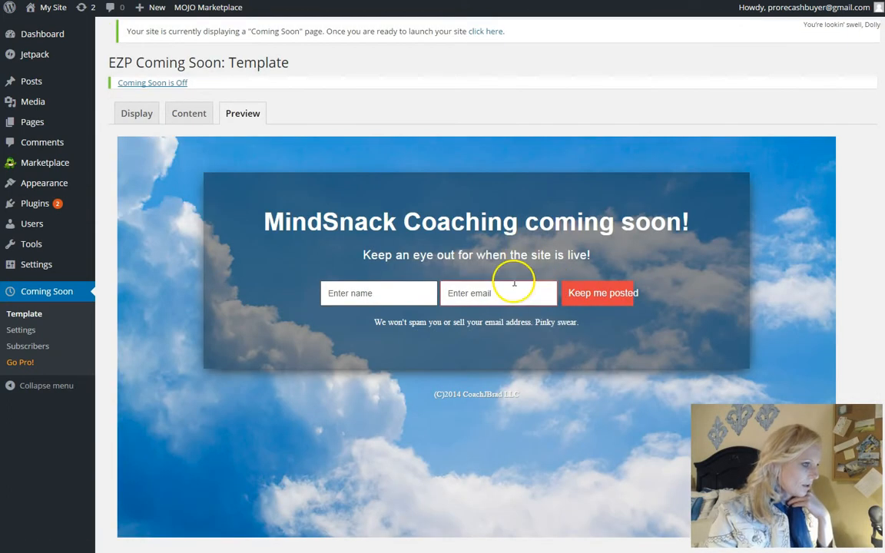
scroll(541, 323, "down", 1)
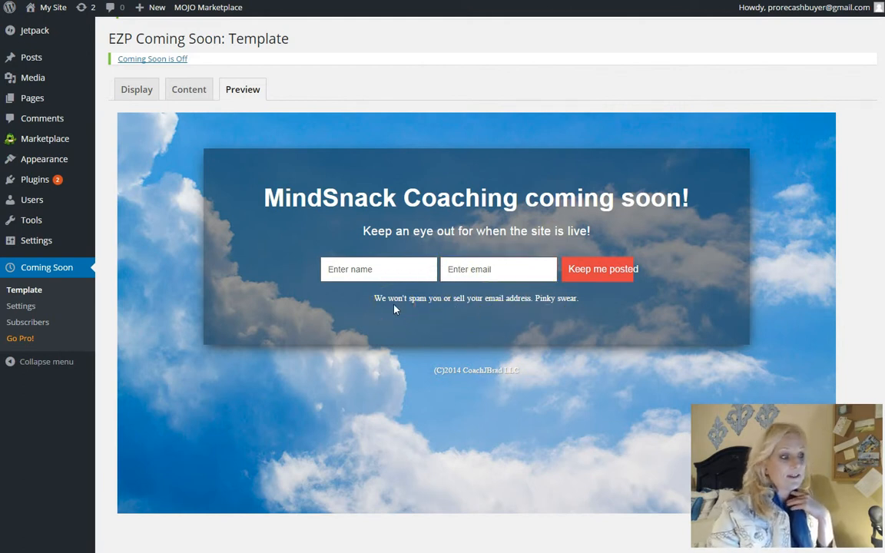
left_click(137, 89)
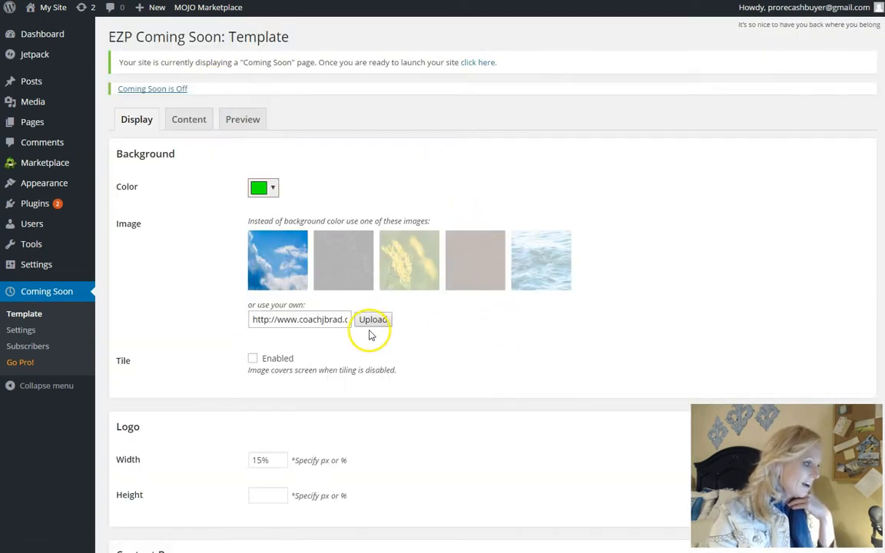
Choose logo.jpg from the Media Library as the page's custom background image
left_click(285, 319)
mouse_move(277, 260)
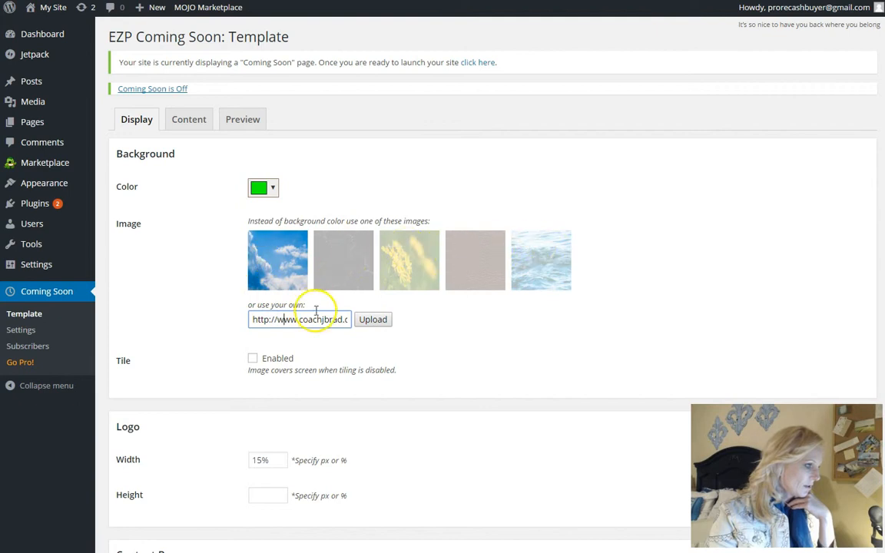
left_click(273, 187)
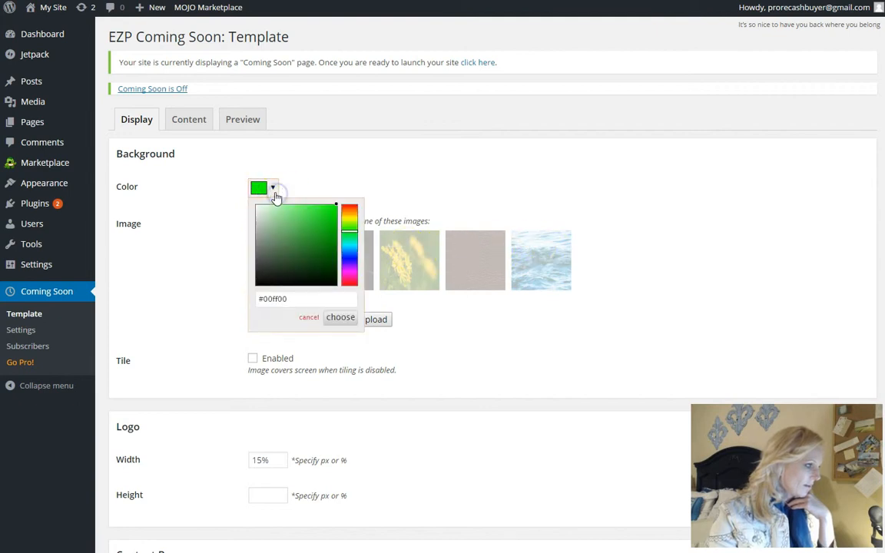
left_click(371, 320)
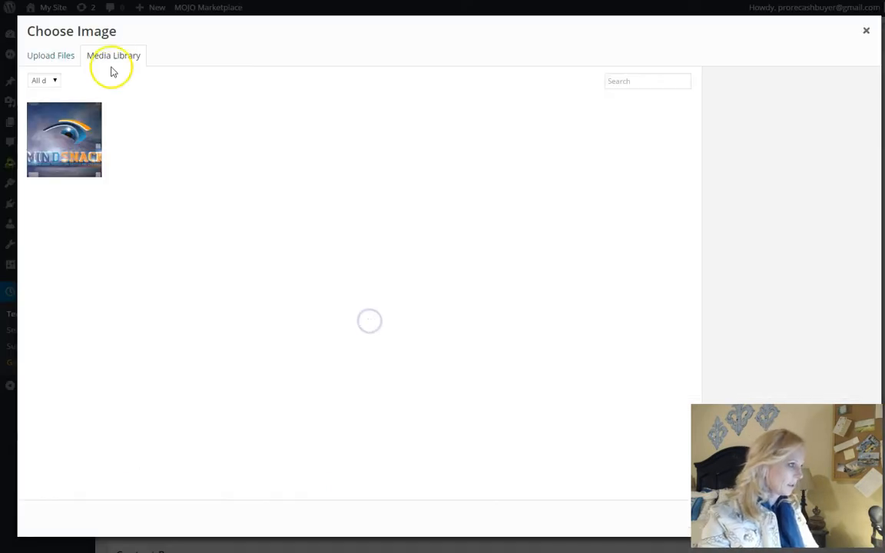
left_click(70, 142)
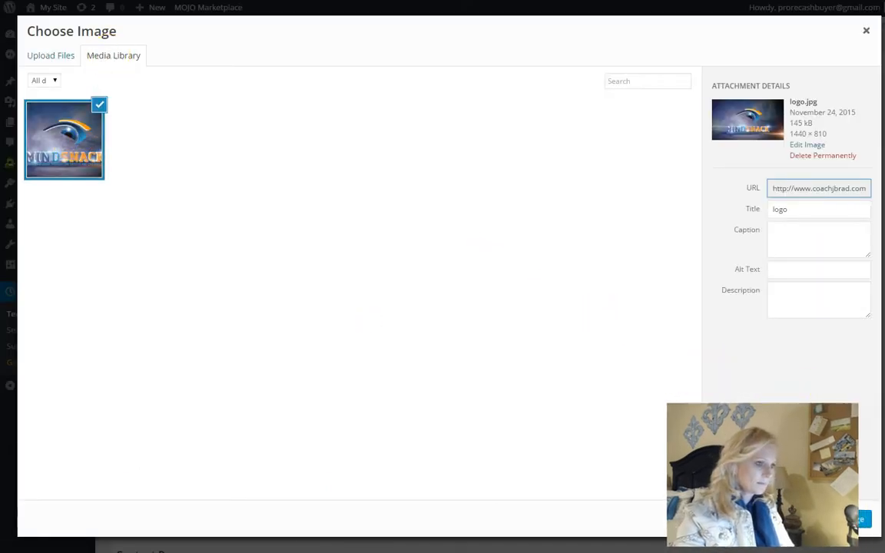
left_click(838, 519)
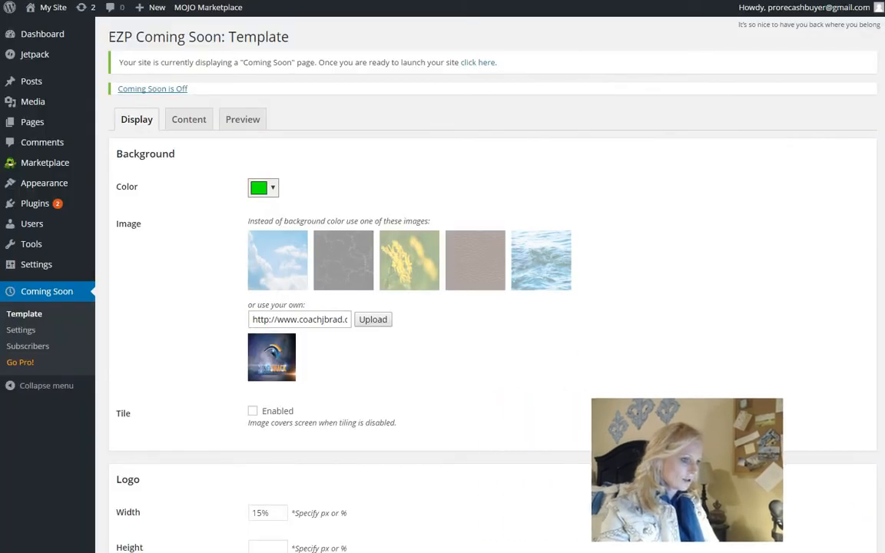
scroll(574, 354, "down", 3)
scroll(574, 353, "down", 4)
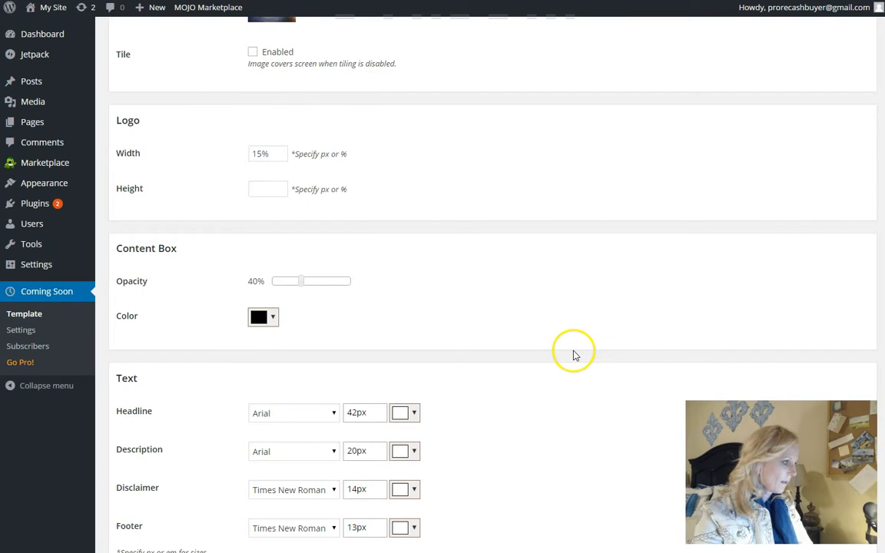
scroll(568, 353, "down", 2)
scroll(568, 353, "up", 1)
scroll(499, 292, "down", 1)
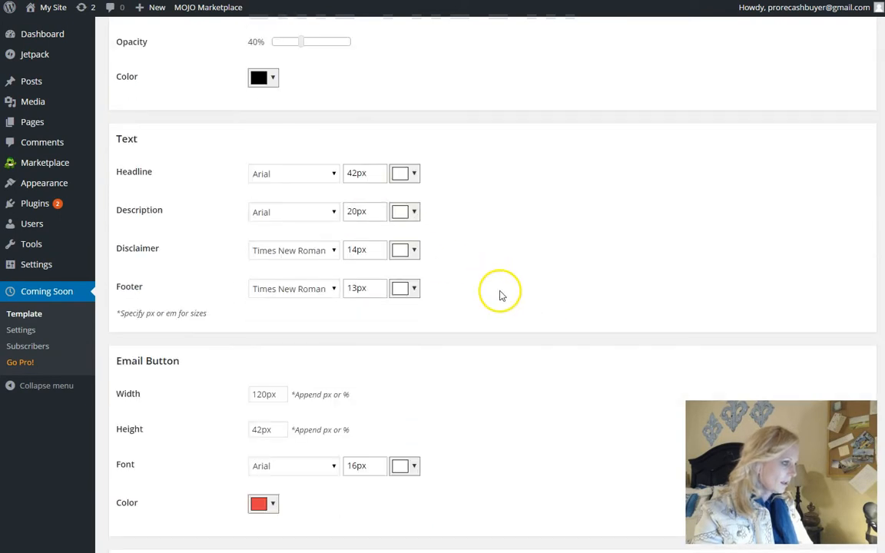
scroll(499, 300, "down", 1)
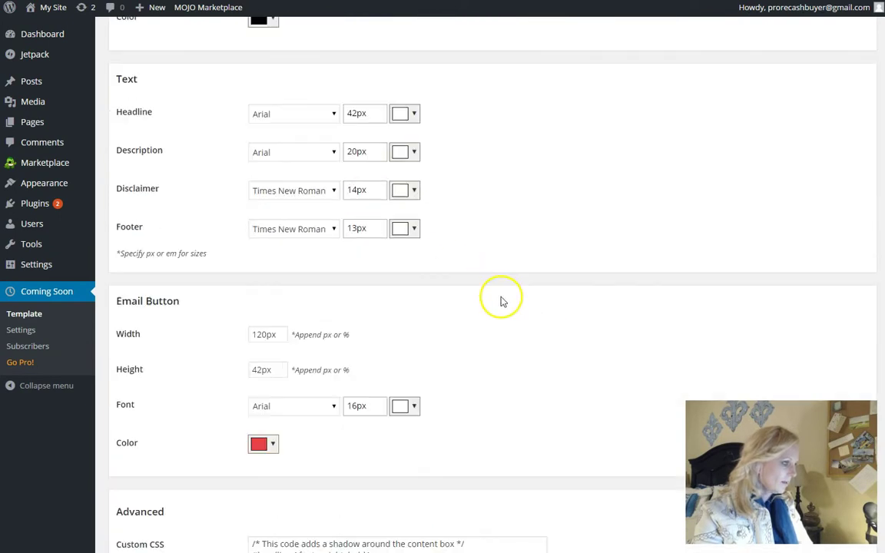
Set the email button width to 200px and save the template settings
left_click(263, 334)
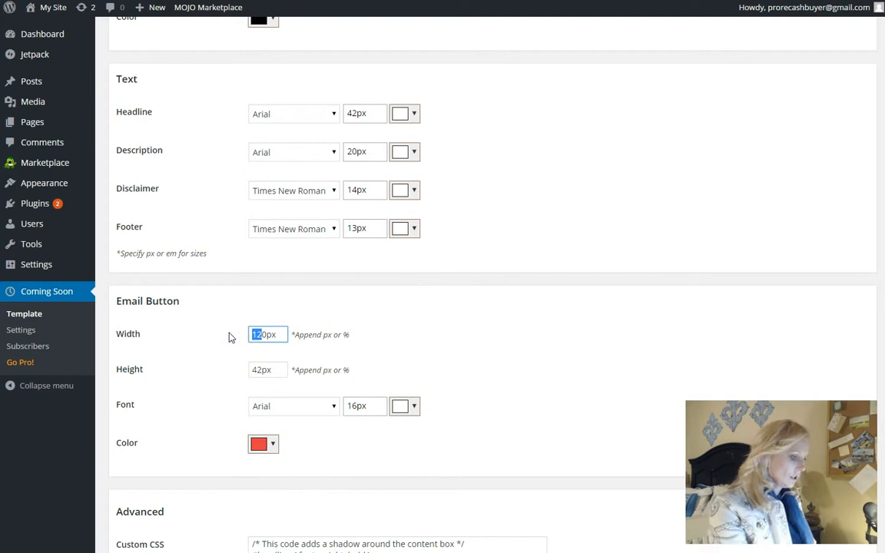
type("200")
key("Tab")
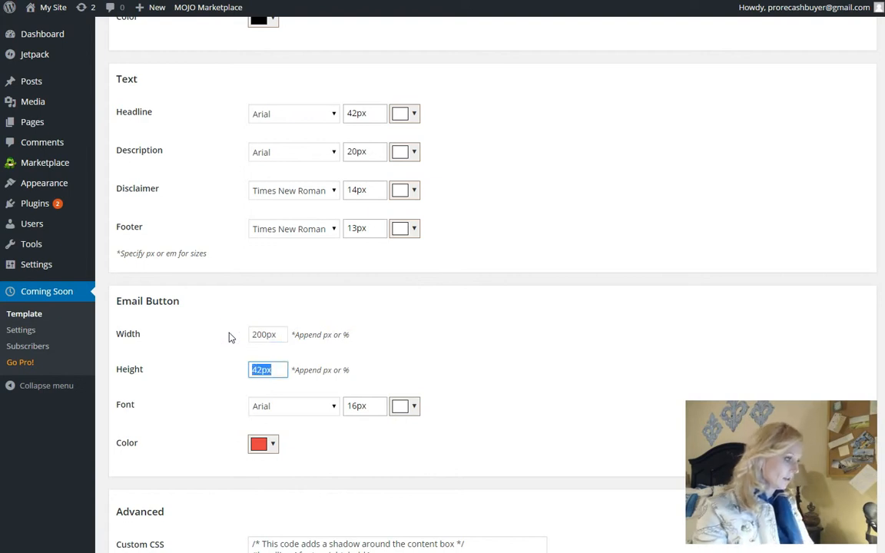
scroll(545, 338, "down", 2)
scroll(557, 387, "down", 2)
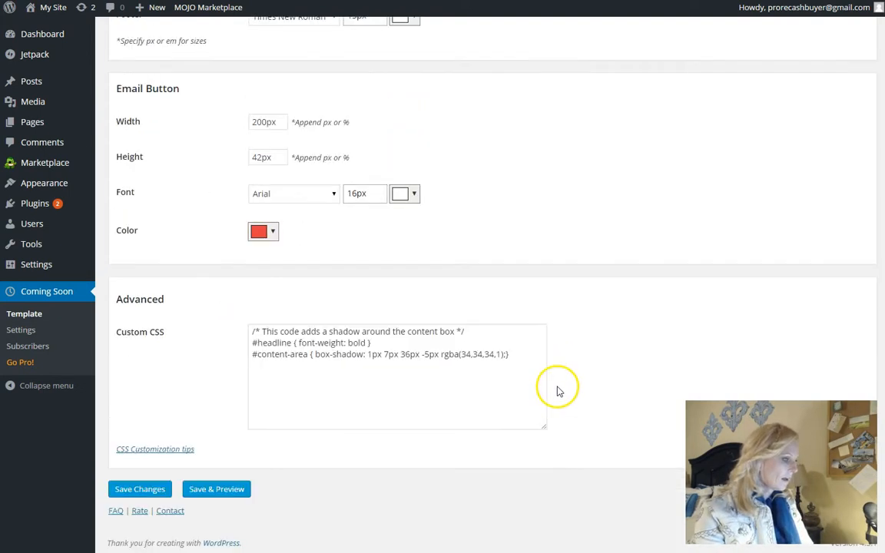
left_click(140, 493)
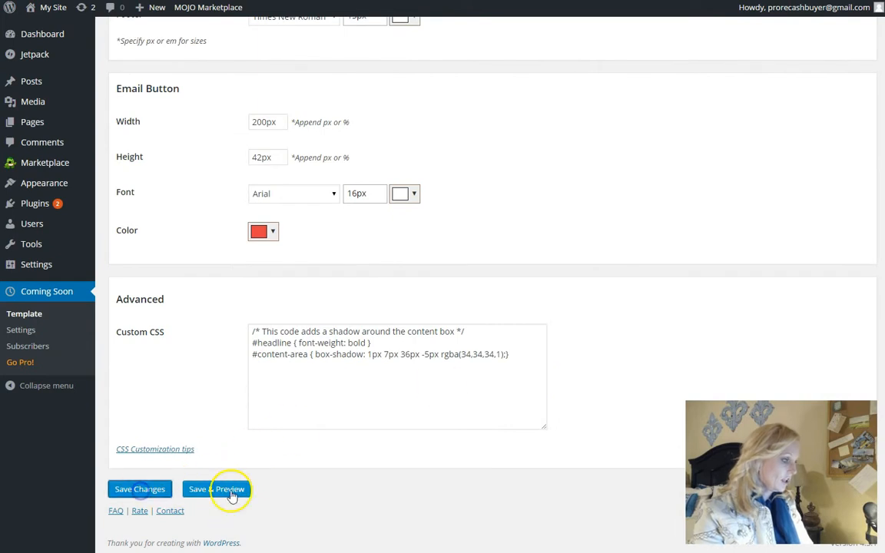
scroll(383, 414, "down", 5)
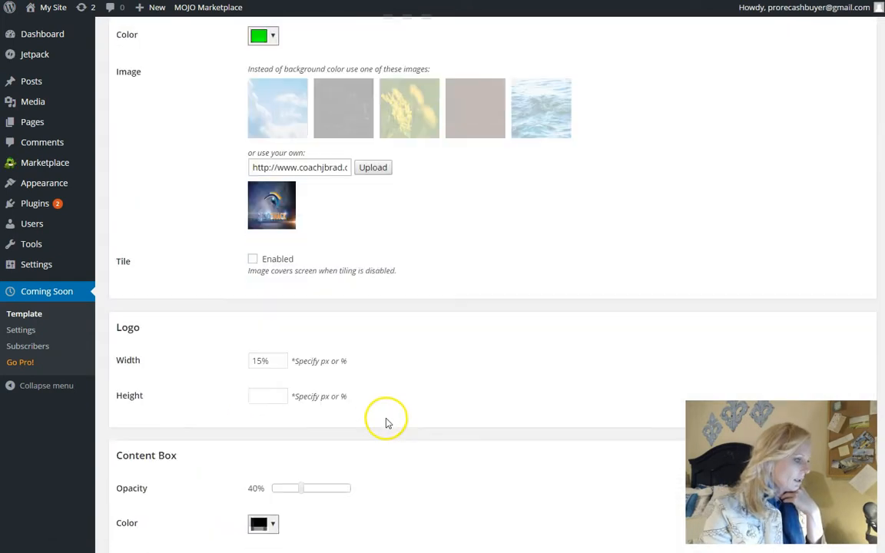
scroll(415, 430, "down", 4)
scroll(353, 461, "down", 5)
scroll(329, 476, "up", 3)
scroll(329, 471, "up", 10)
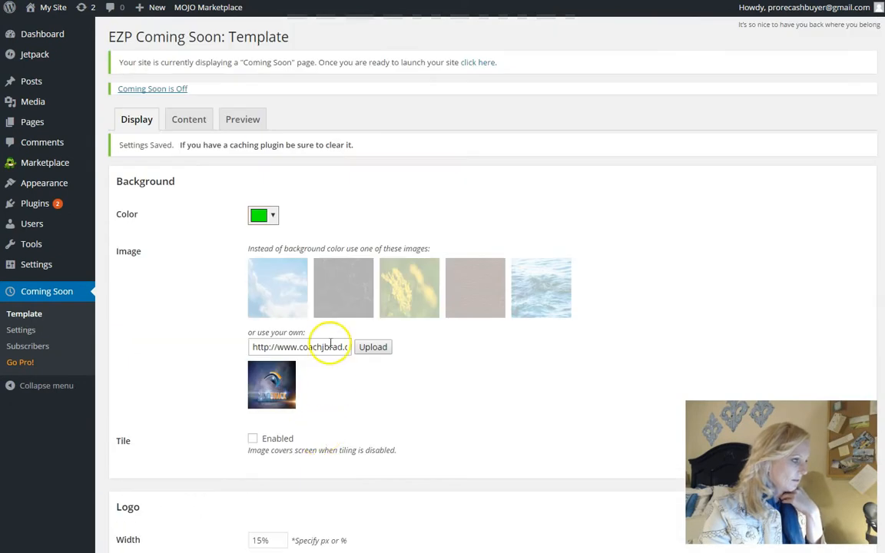
Preview the coming soon page with its MindSnack background and signup form
left_click(243, 119)
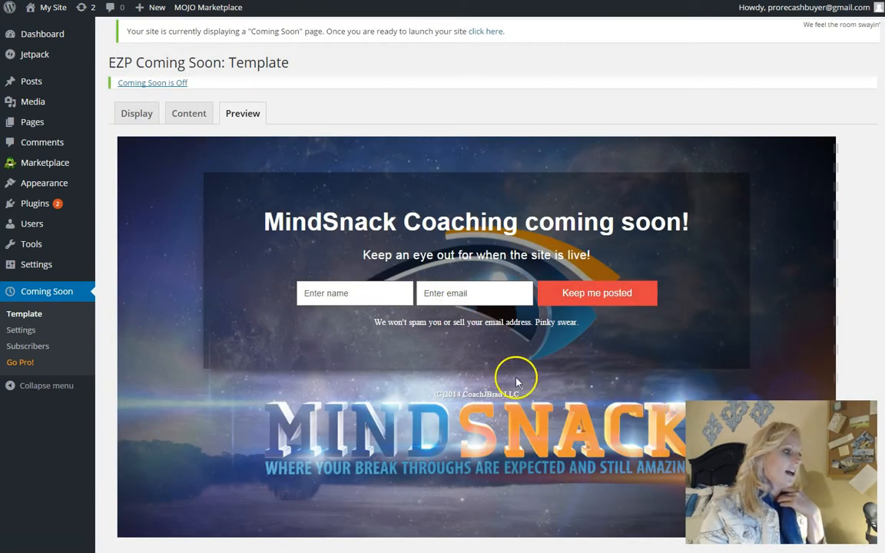
scroll(510, 407, "down", 1)
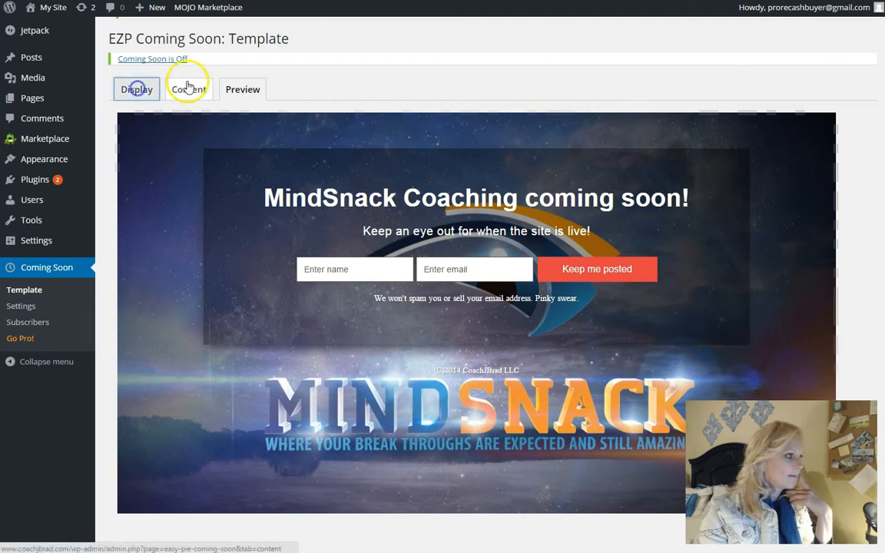
Return to the Display settings and save and preview the template again
left_click(136, 89)
scroll(603, 238, "down", 5)
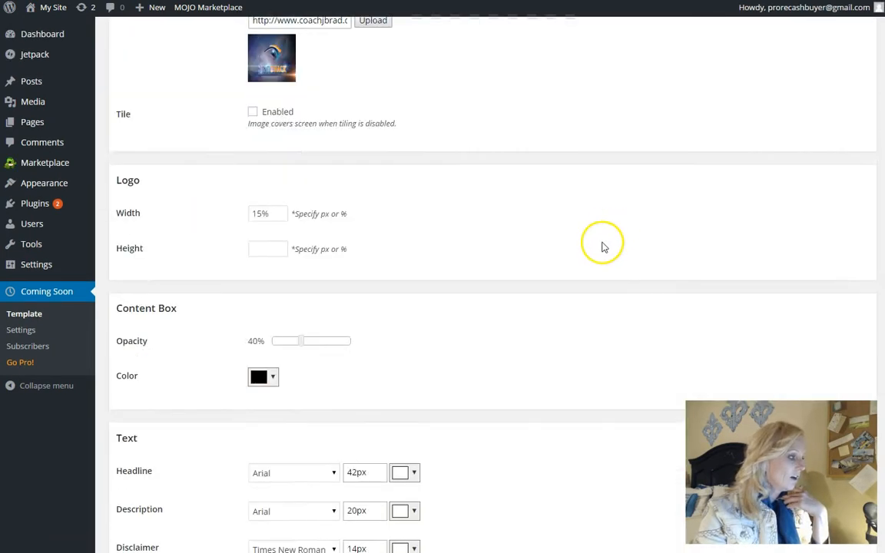
scroll(543, 321, "down", 5)
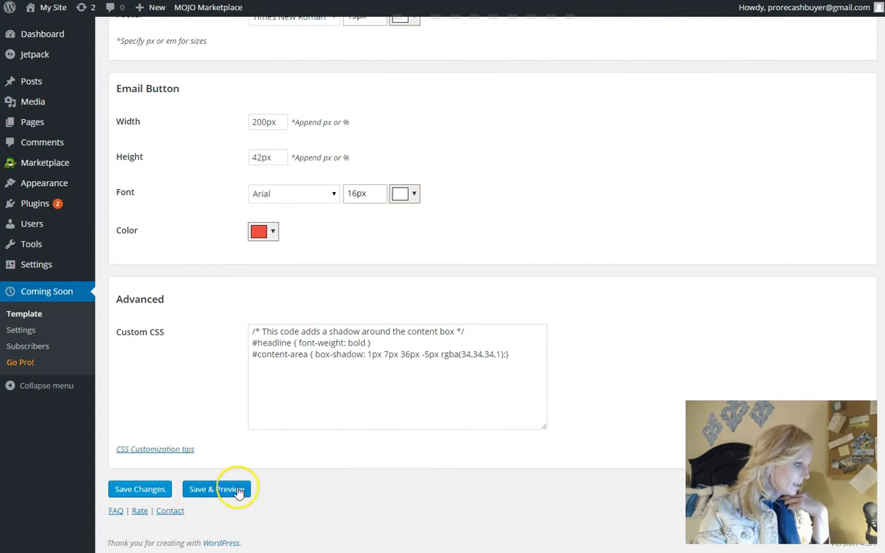
left_click(232, 486)
scroll(281, 460, "up", 5)
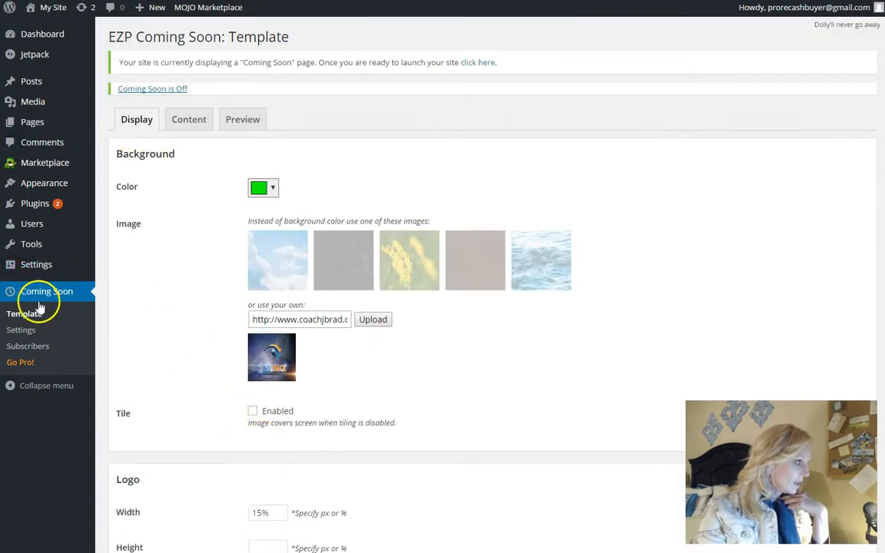
Reach the EZP Coming Soon Page settings from the installed plugins list
left_click(123, 202)
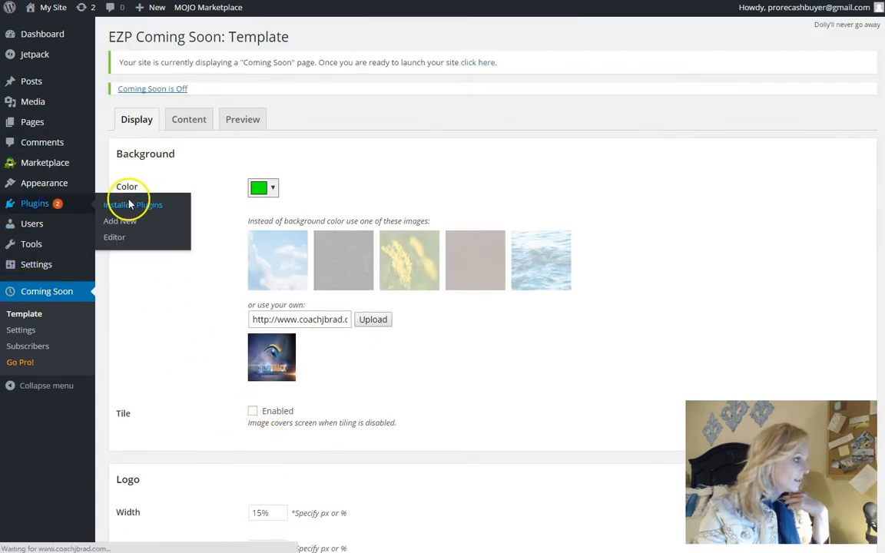
scroll(316, 276, "down", 3)
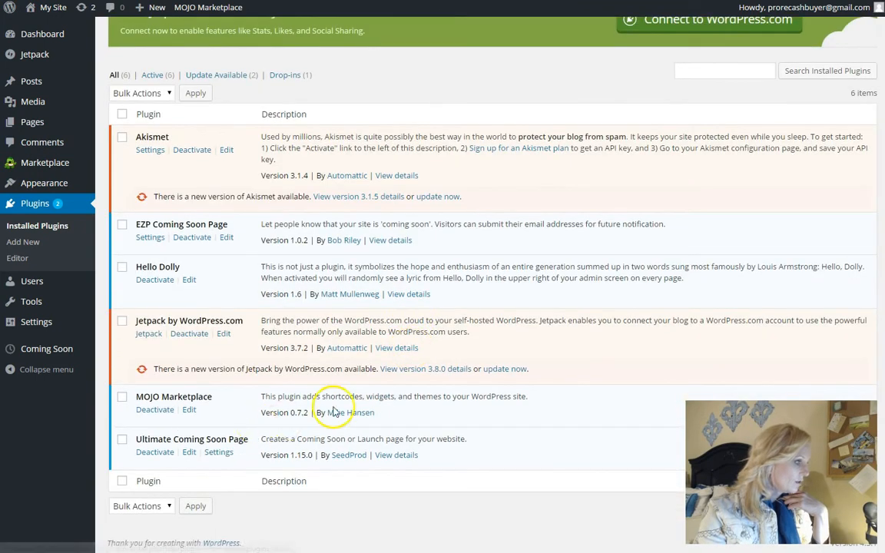
left_click(150, 238)
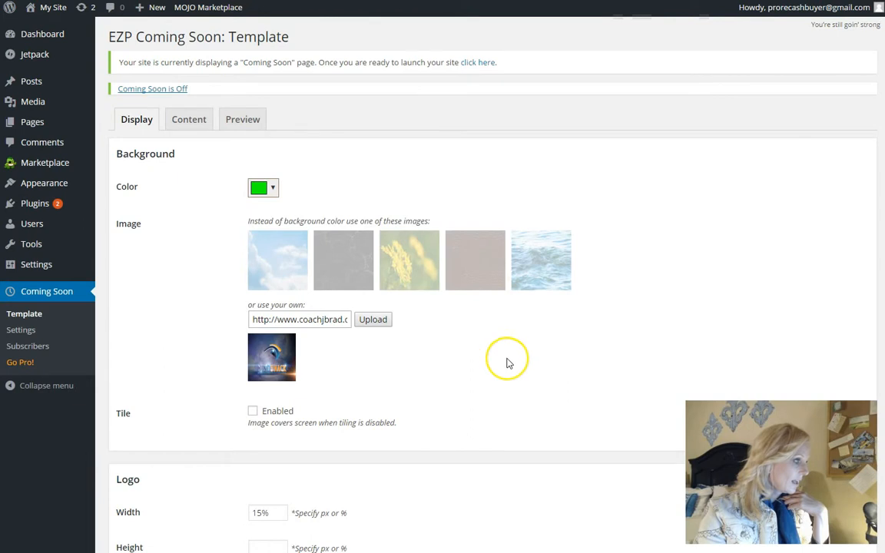
scroll(507, 361, "down", 3)
scroll(507, 361, "down", 3)
scroll(507, 361, "up", 3)
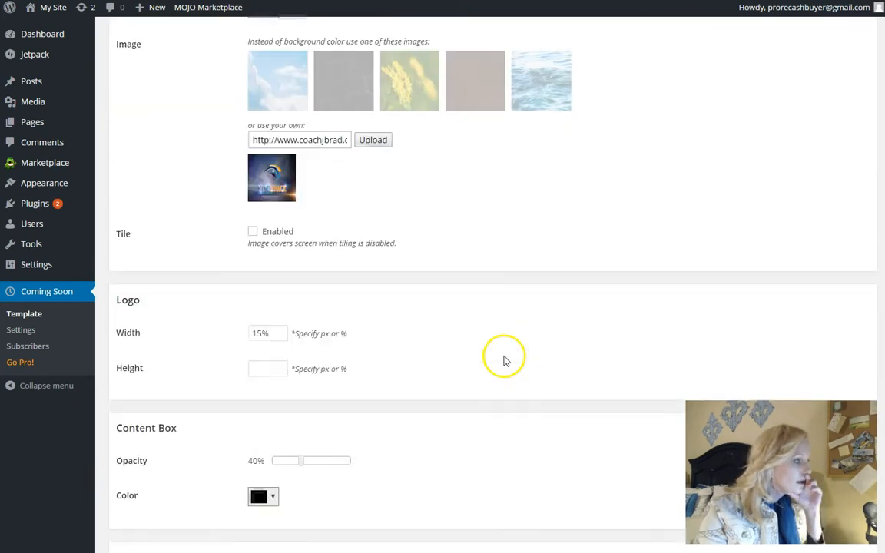
scroll(506, 360, "up", 3)
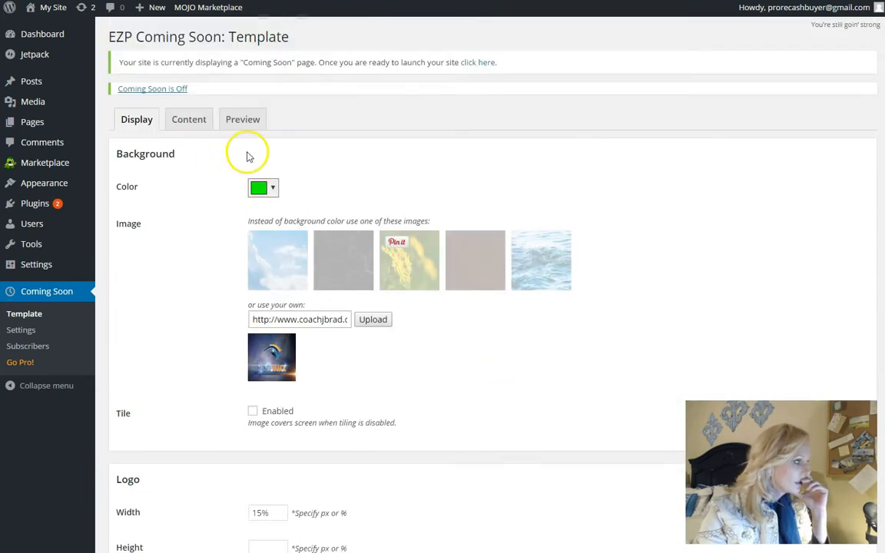
Switch the coming soon page status to On and save the general settings
left_click(157, 88)
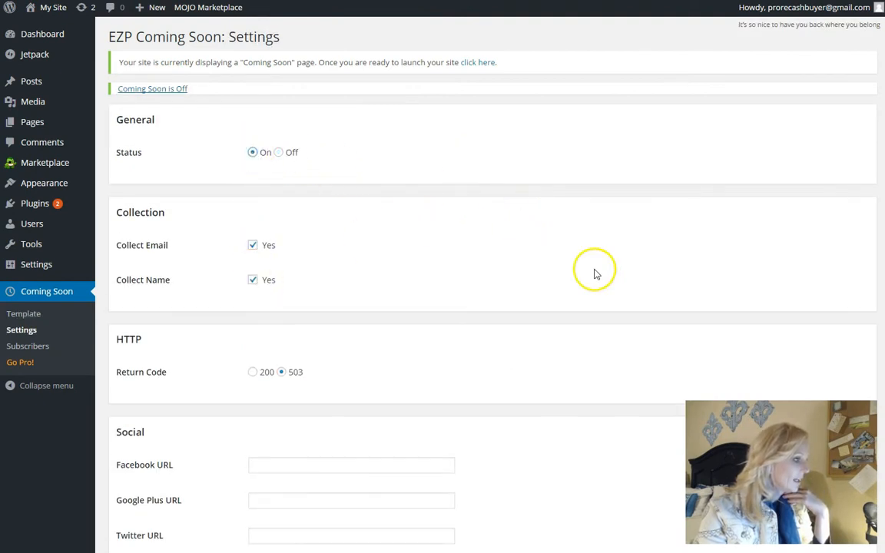
scroll(599, 276, "down", 2)
scroll(624, 325, "down", 1)
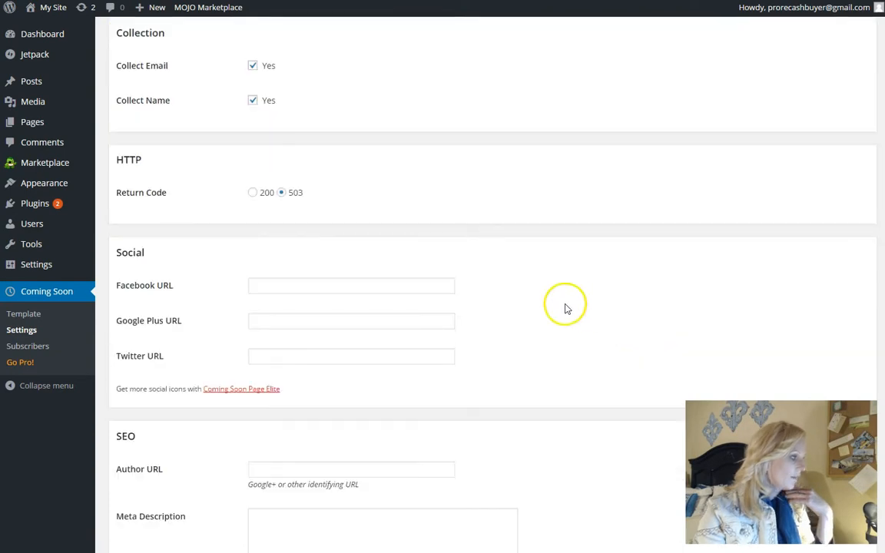
left_click(376, 344)
scroll(538, 292, "down", 3)
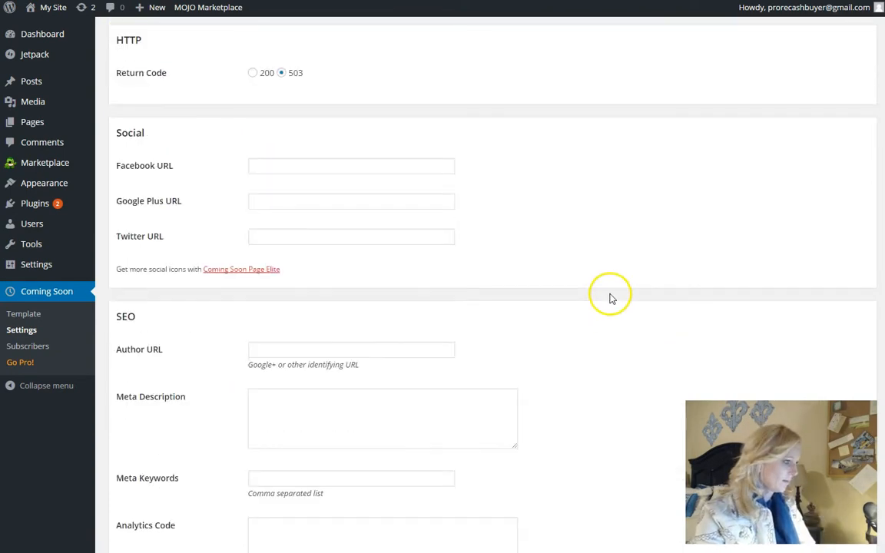
scroll(595, 349, "down", 2)
scroll(591, 352, "down", 2)
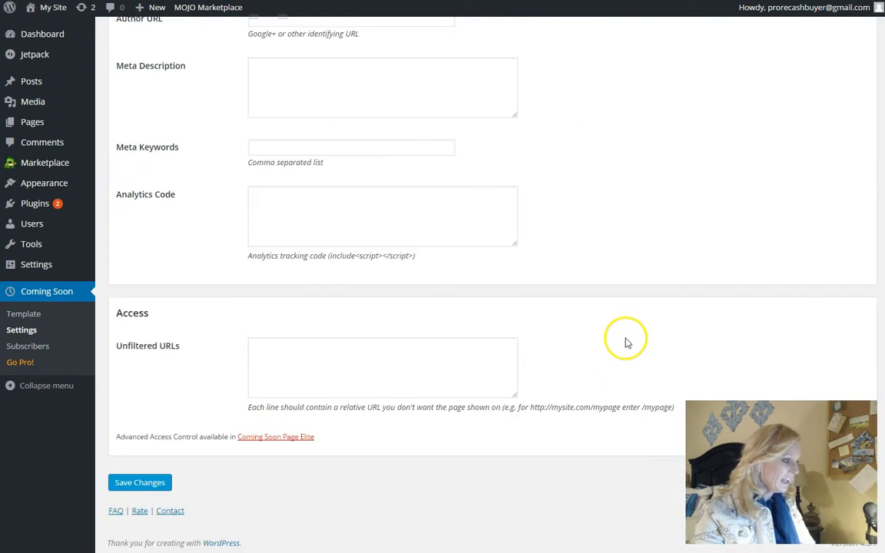
left_click(140, 483)
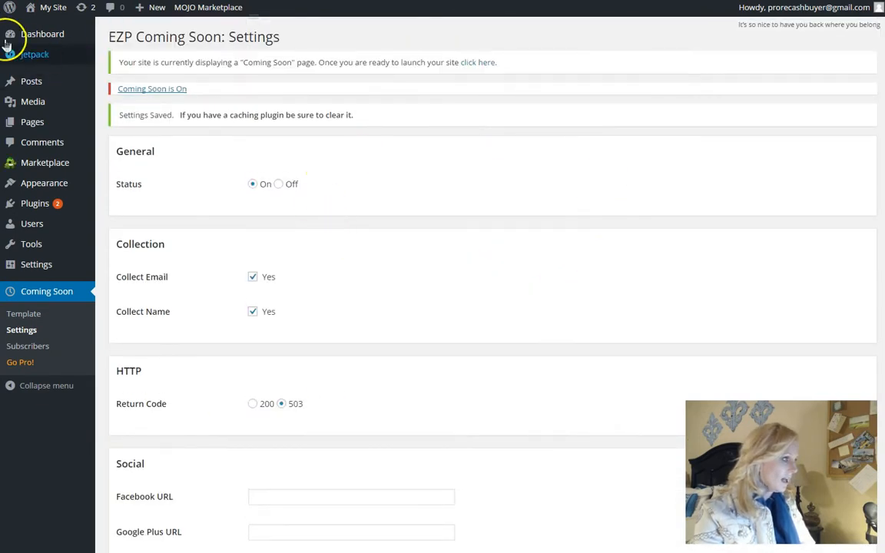
mouse_move(47, 8)
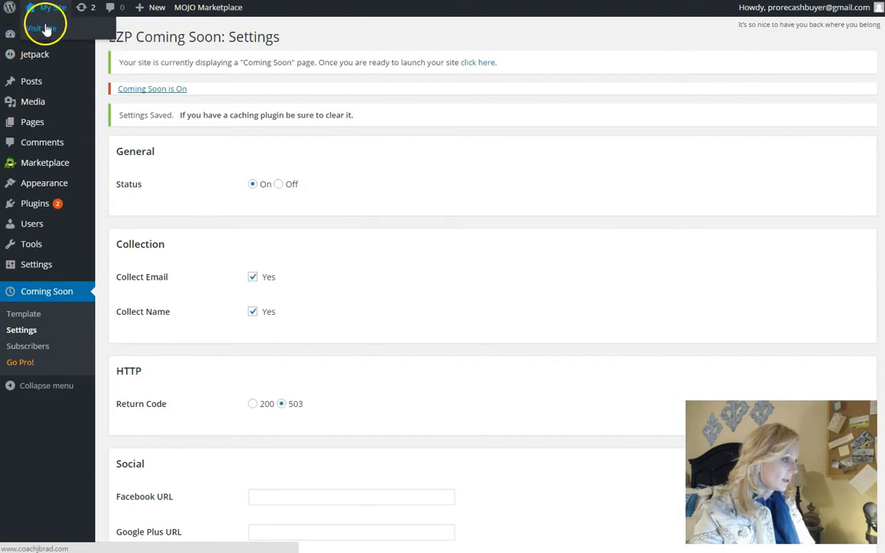
Visit the public My Site front page while still logged in
left_click(32, 11)
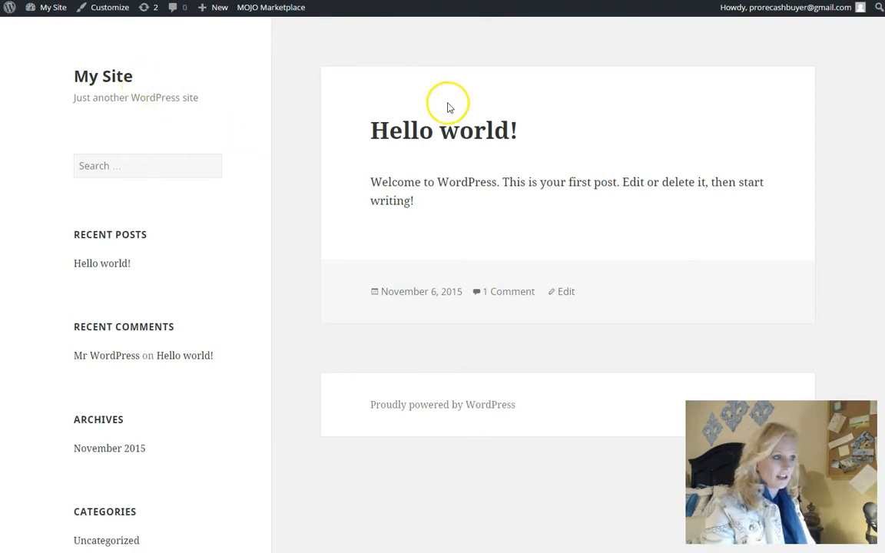
mouse_move(803, 7)
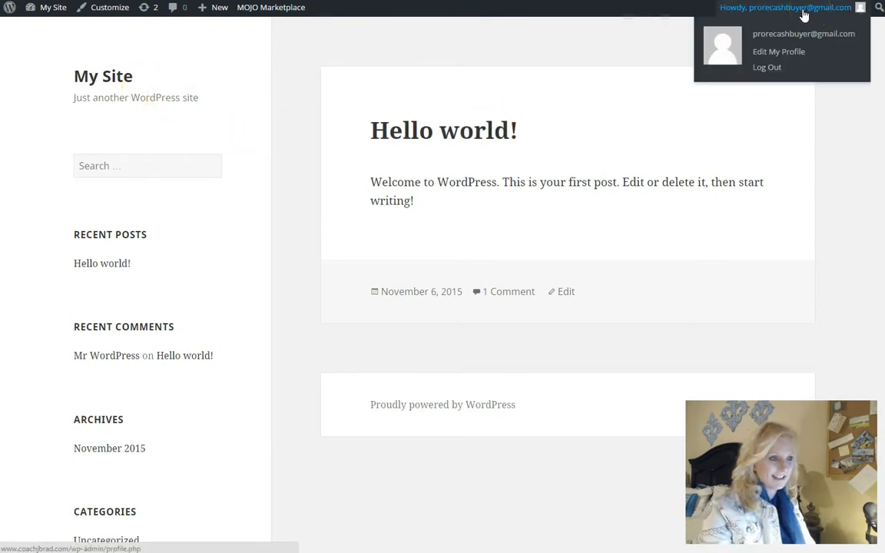
Log out of WordPress and reload the site address as a visitor
left_click(765, 70)
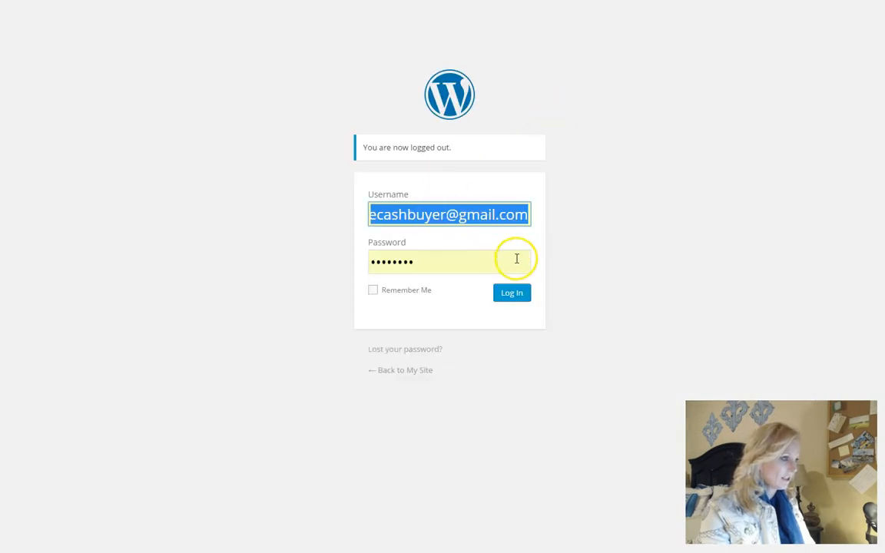
type("coa")
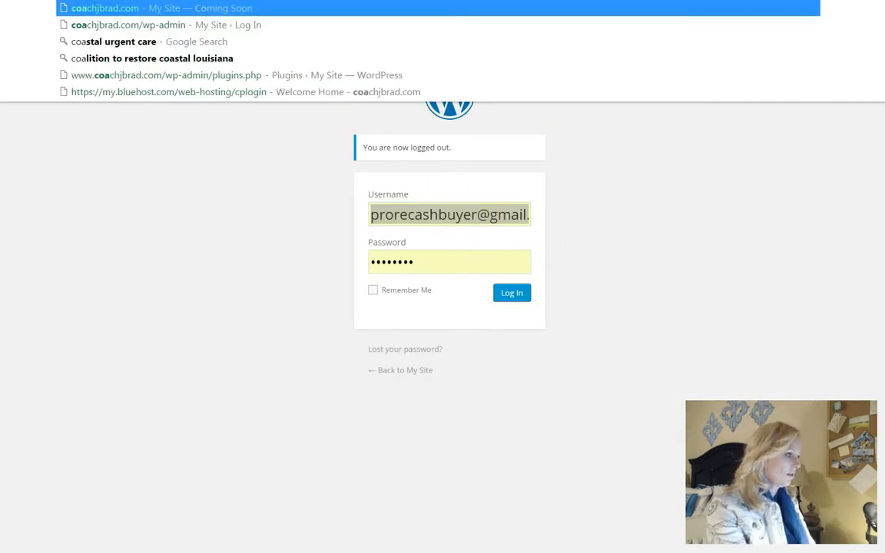
type("ch")
key("Return")
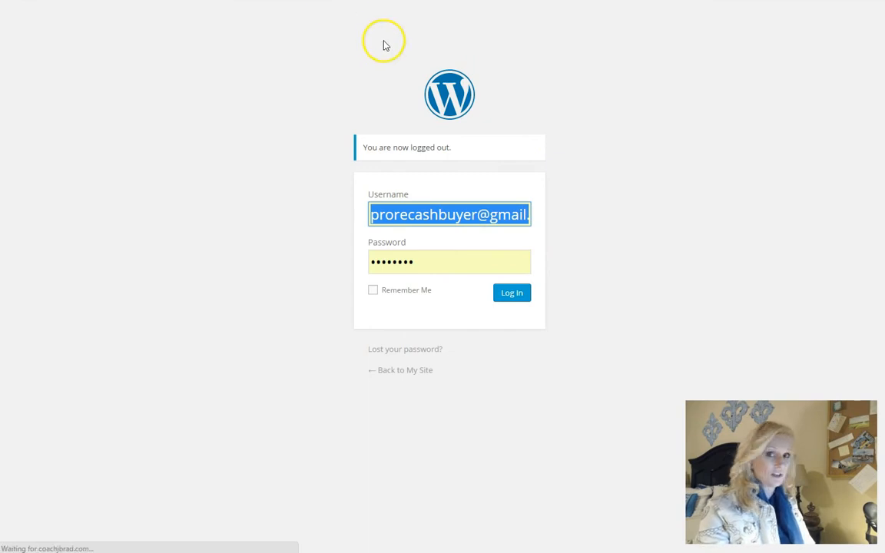